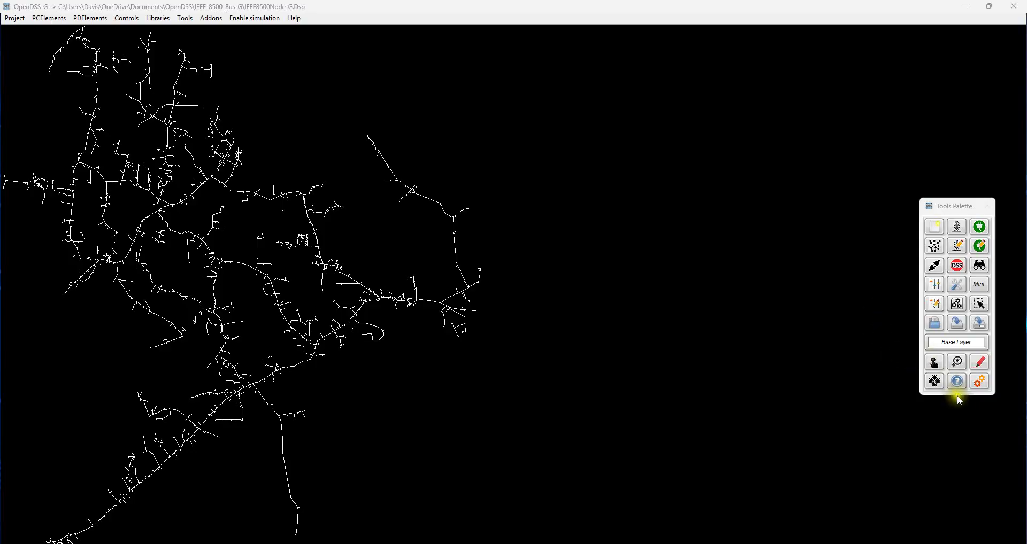
- Switch the IEEE 8500-node project to simulation mode and solve the circuit as a Snap power flow
{"action": "left_click", "coordinate": [981, 383]}
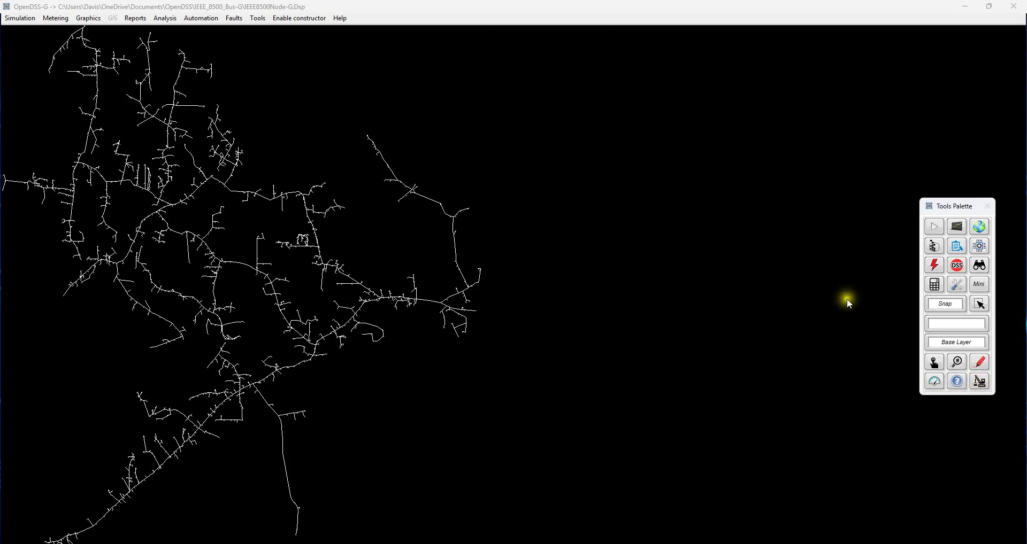
{"action": "left_click", "coordinate": [934, 229]}
{"action": "left_click", "coordinate": [957, 248]}
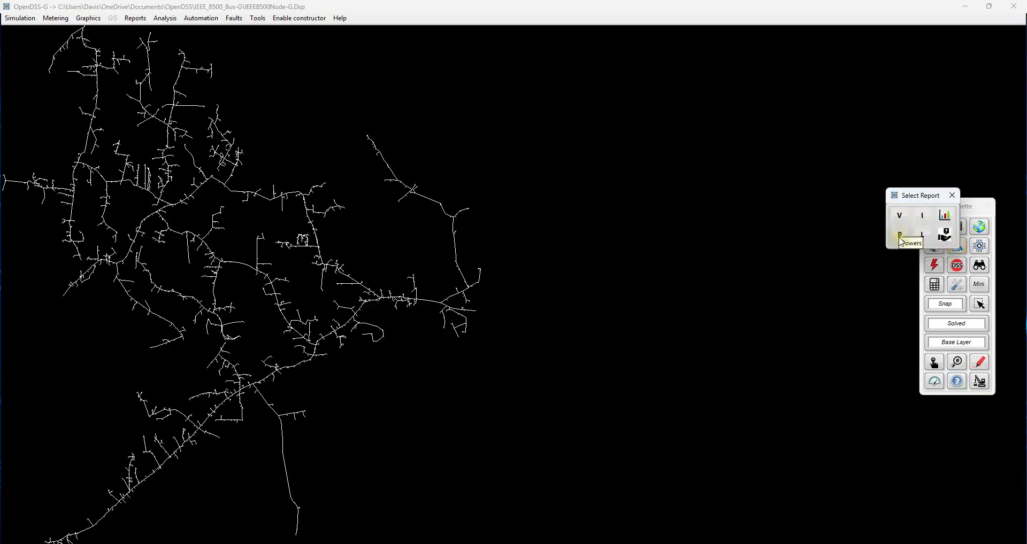
{"action": "left_click", "coordinate": [945, 219]}
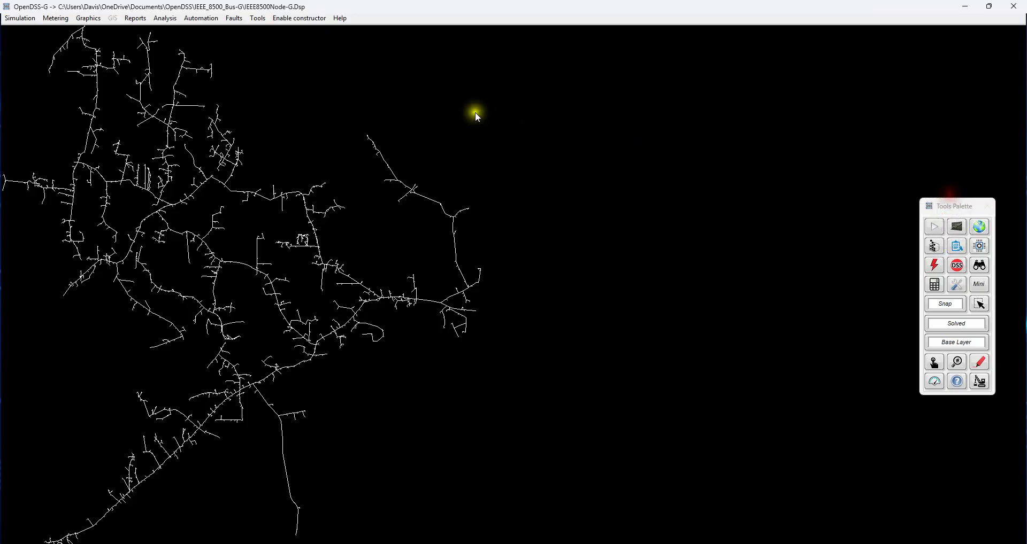
{"action": "left_click", "coordinate": [264, 23]}
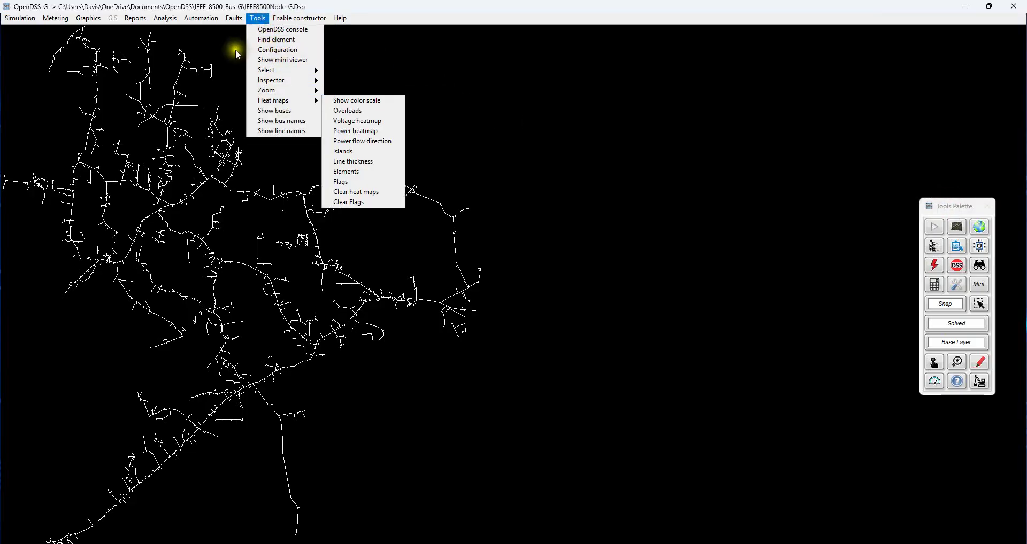
{"action": "mouse_move", "coordinate": [205, 22]}
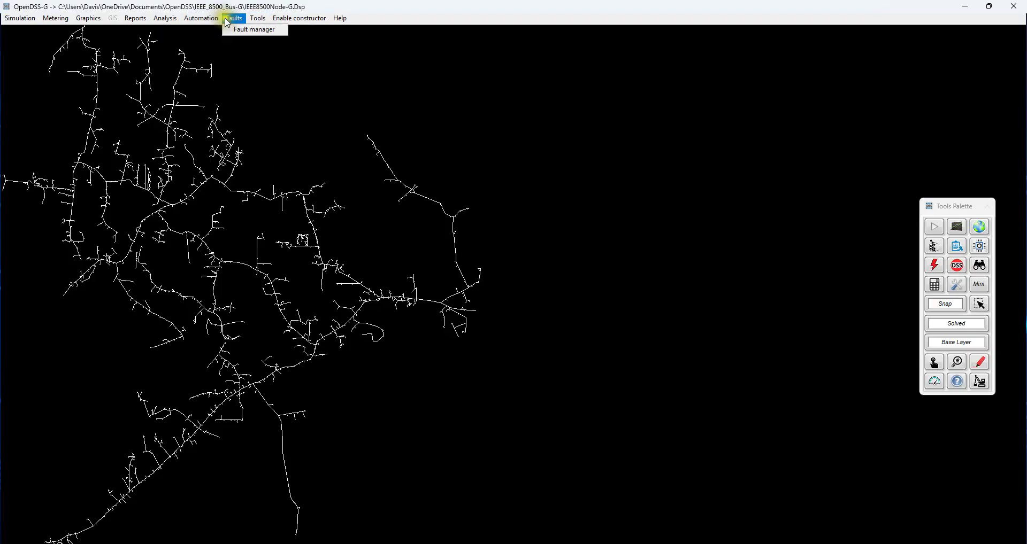
{"action": "mouse_move", "coordinate": [141, 27]}
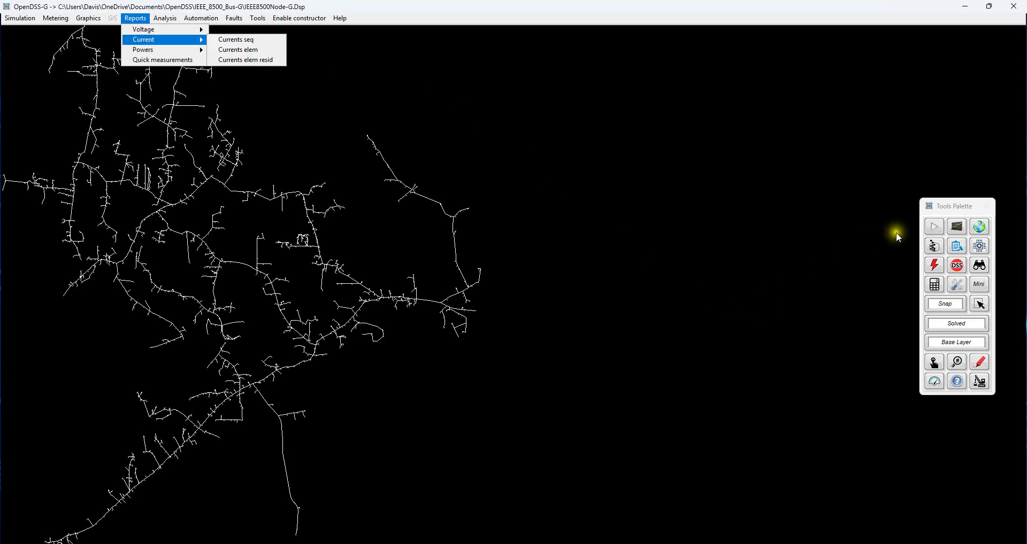
{"action": "left_click", "coordinate": [941, 210]}
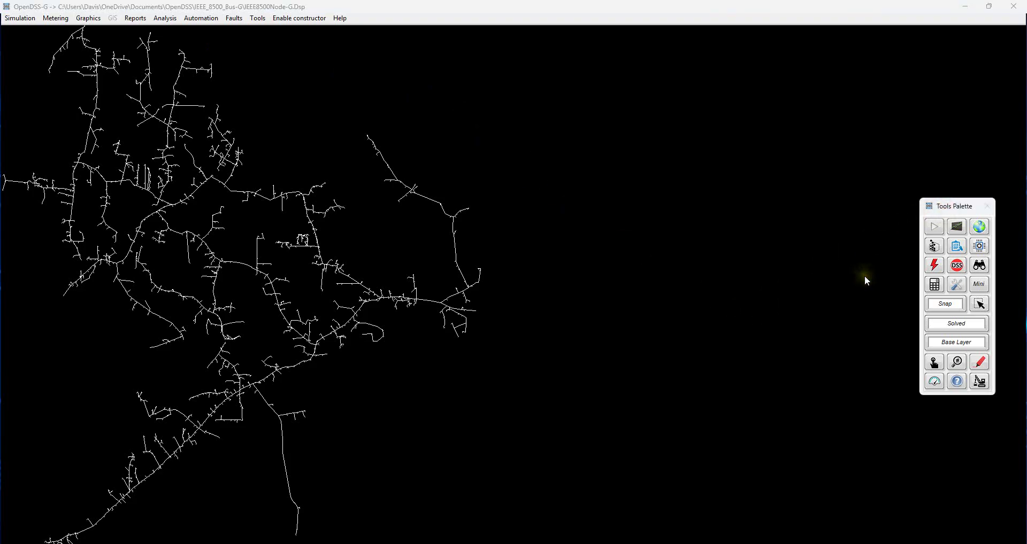
- Open the quick measurements, move the window clear of the circuit, and view the LN voltages of Line.cap_1b and Line.cap_1c
{"action": "left_click", "coordinate": [957, 246]}
{"action": "left_click", "coordinate": [946, 231]}
{"action": "left_click", "coordinate": [505, 304]}
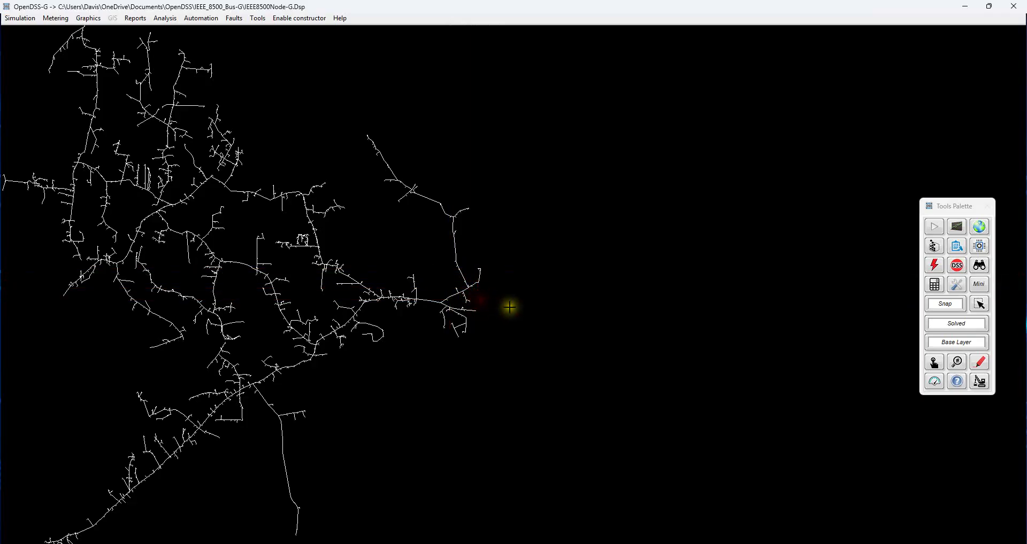
{"action": "left_click_drag", "start_coordinate": [495, 205], "coordinate": [655, 91]}
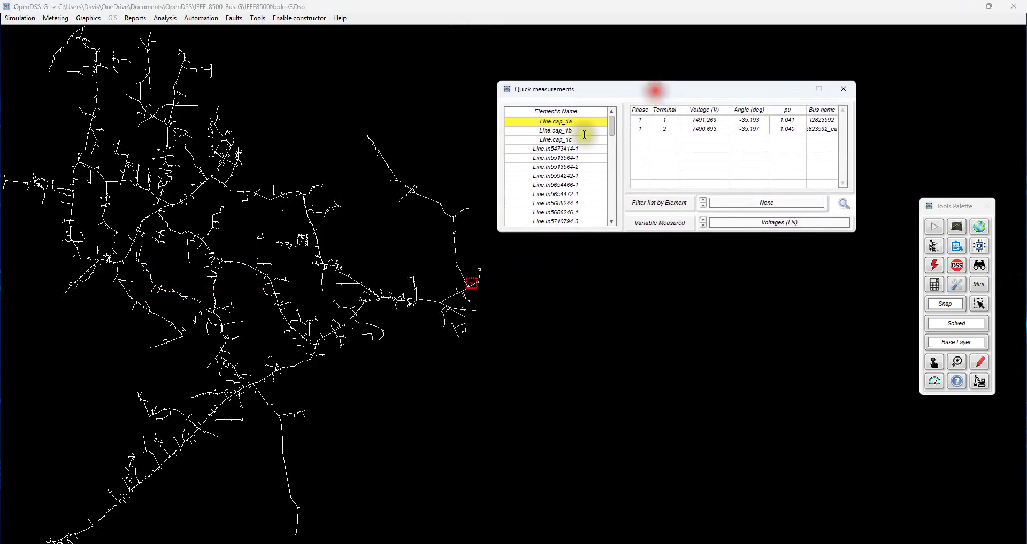
{"action": "left_click", "coordinate": [572, 131]}
{"action": "left_click", "coordinate": [573, 140]}
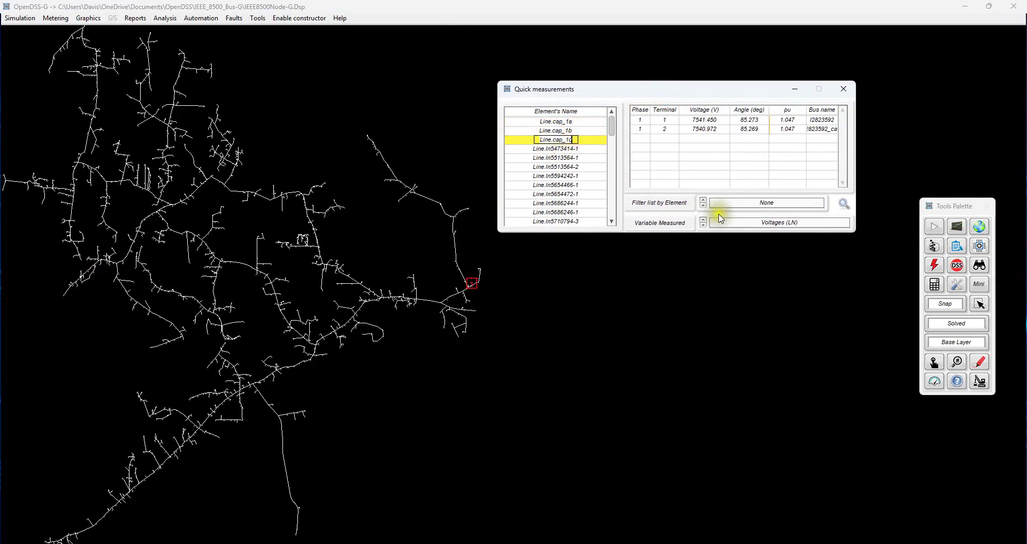
- Set the measured variable to Currents and view the currents of Line.ln5513564-1, Line.ln5686244-1 and Line.ln5686246-1
{"action": "left_click", "coordinate": [736, 223]}
{"action": "left_click", "coordinate": [738, 246]}
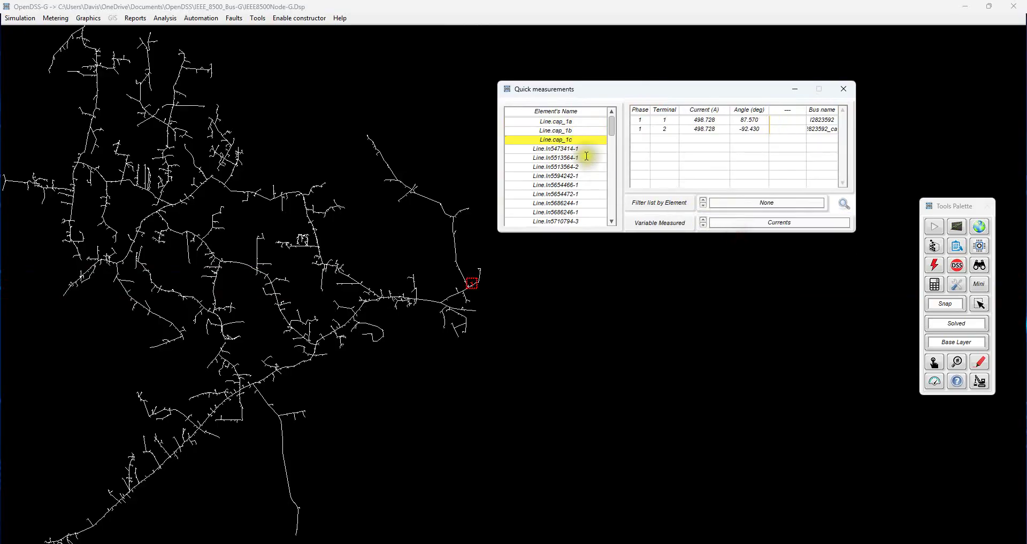
{"action": "left_click", "coordinate": [591, 158]}
{"action": "left_click", "coordinate": [570, 203]}
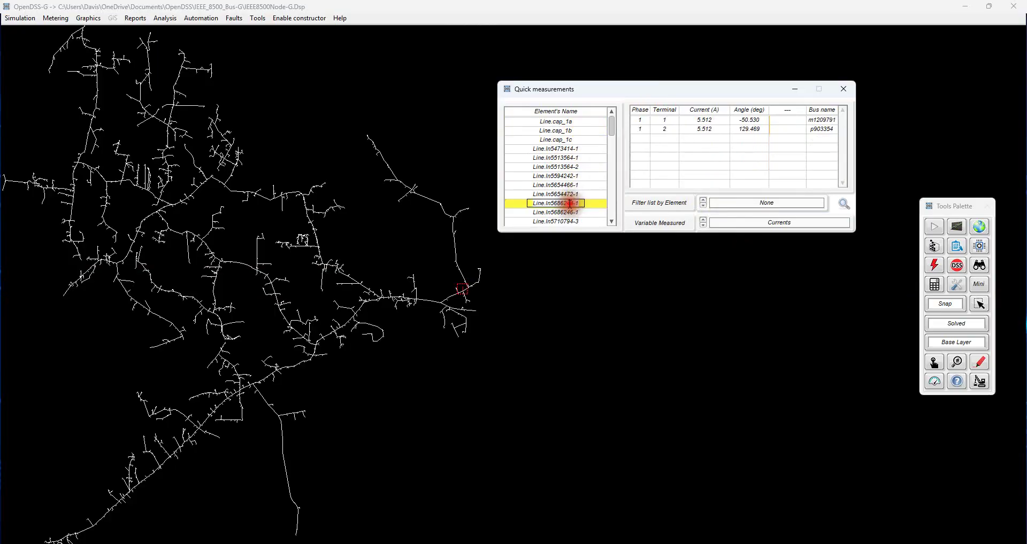
{"action": "left_click", "coordinate": [565, 214]}
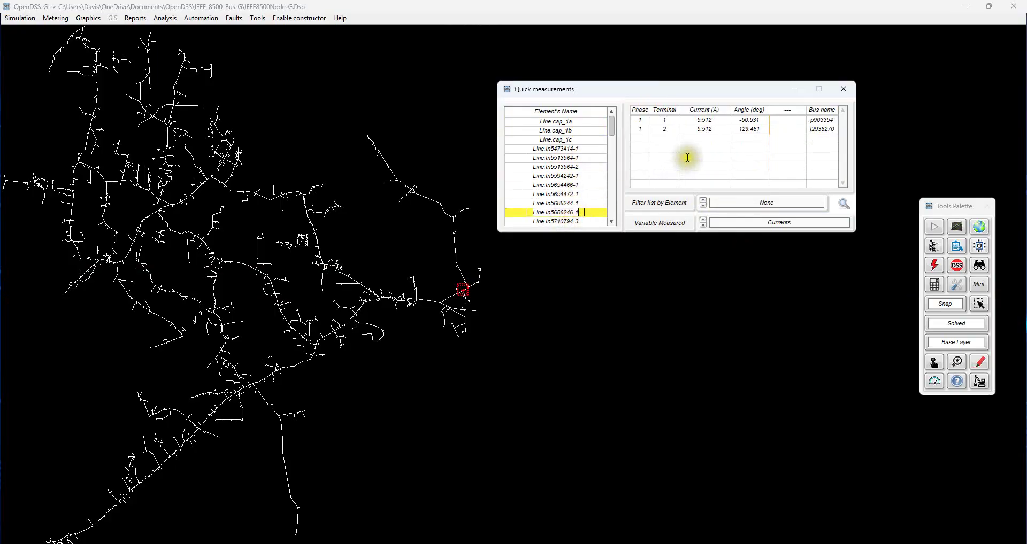
- Review the copy and MS Excel export options of the measurements table and close the quick measurements
{"action": "right_click", "coordinate": [700, 132]}
{"action": "left_click", "coordinate": [719, 140]}
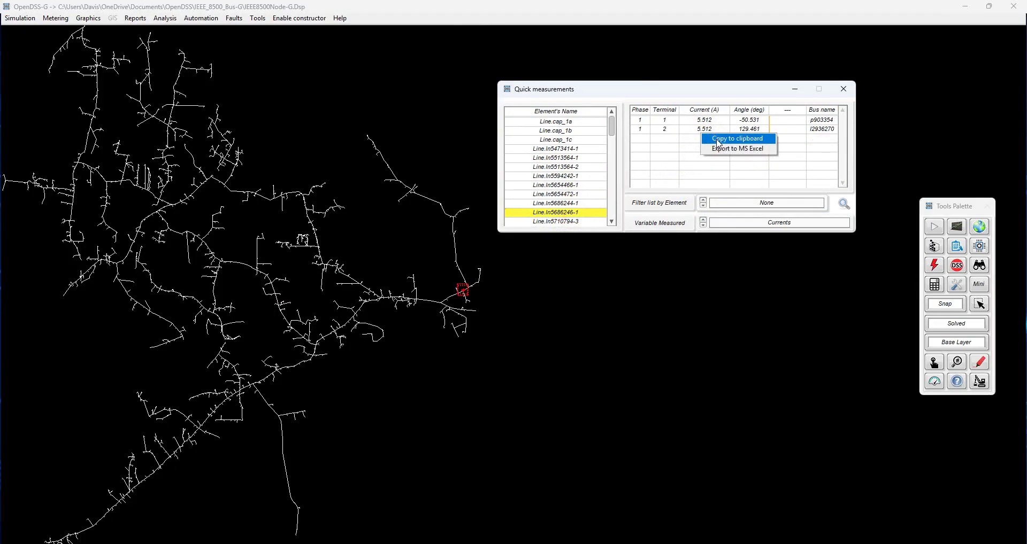
{"action": "left_click", "coordinate": [721, 149]}
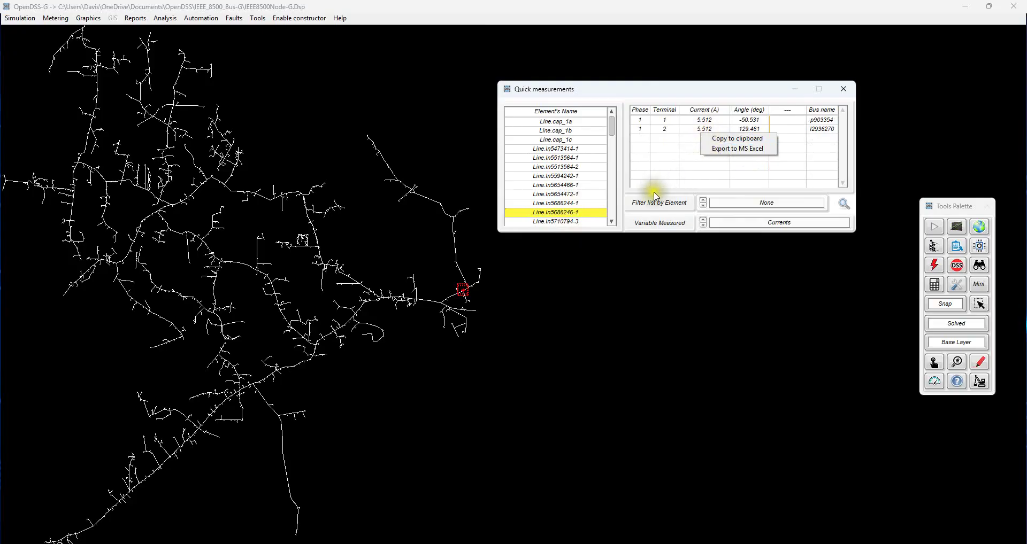
{"action": "left_click", "coordinate": [634, 197]}
{"action": "left_click", "coordinate": [843, 89]}
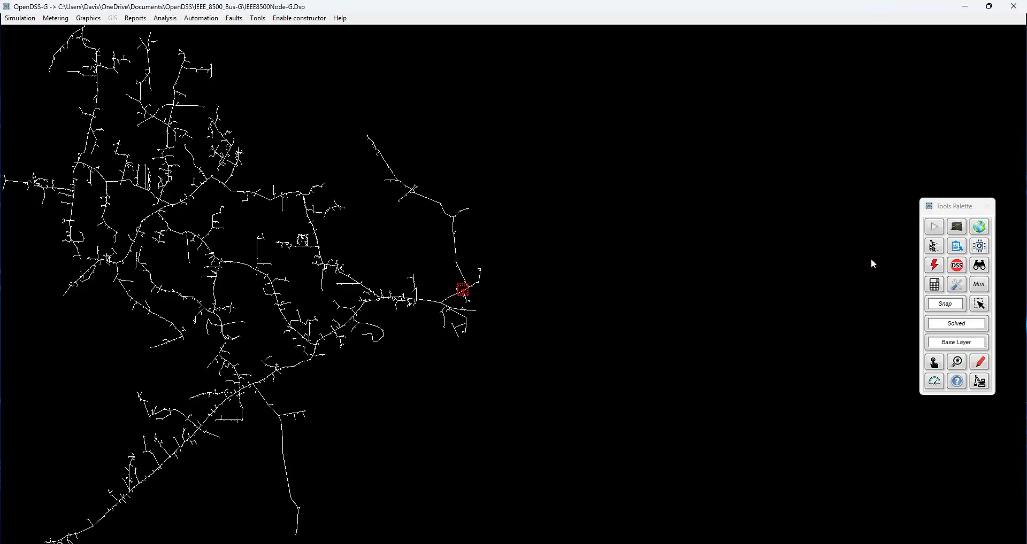
- Open a customized report and set its element type to Load
{"action": "left_click", "coordinate": [959, 248]}
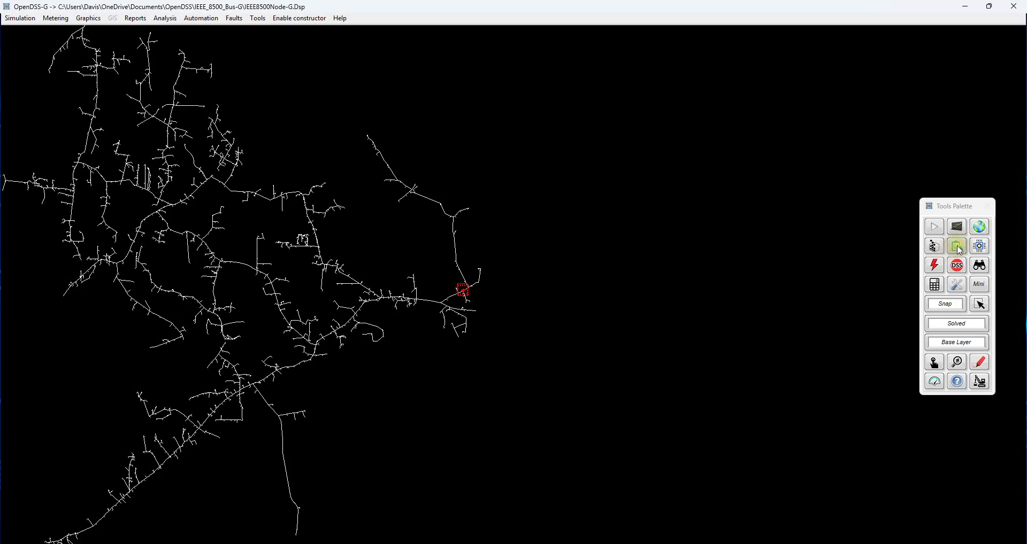
{"action": "left_click", "coordinate": [947, 238]}
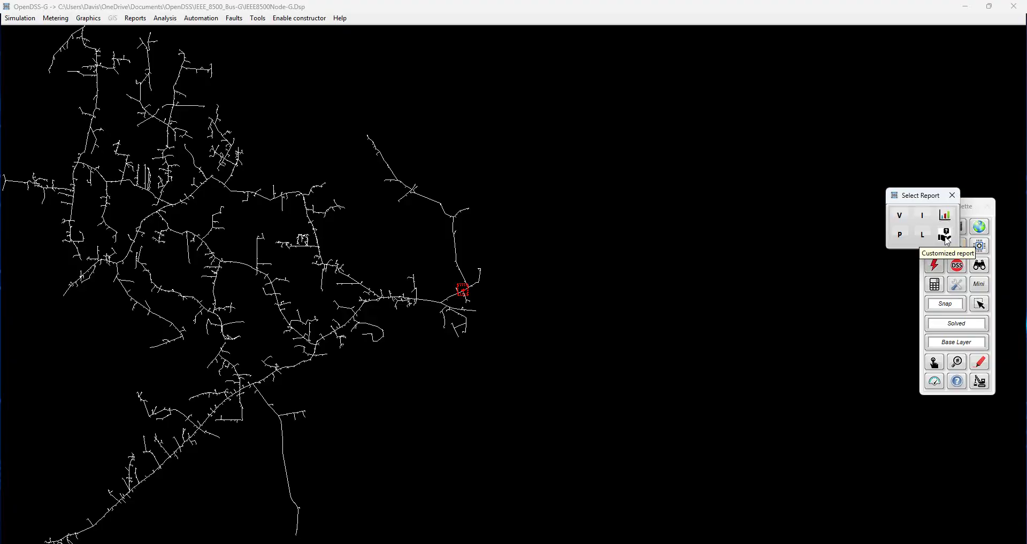
{"action": "left_click", "coordinate": [946, 239]}
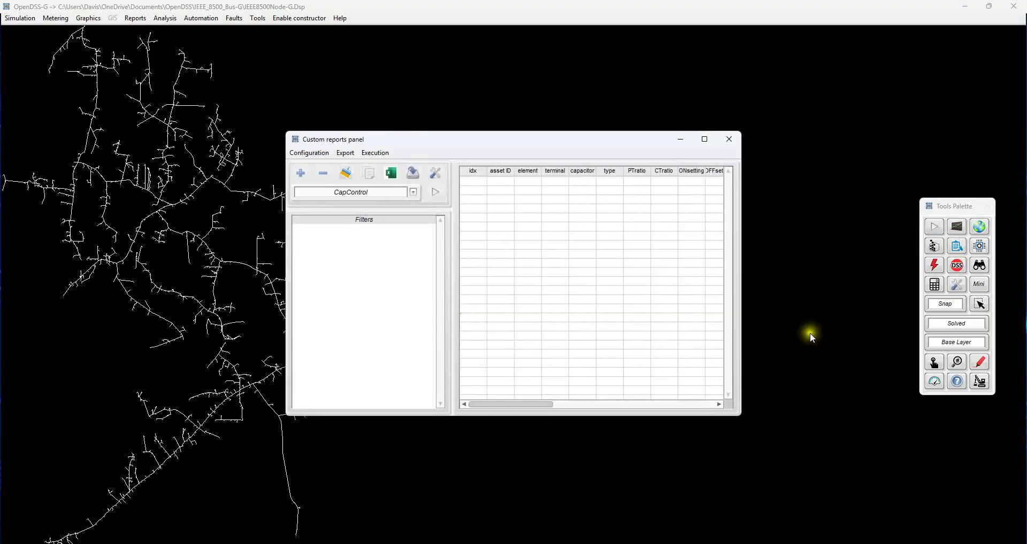
{"action": "left_click_drag", "start_coordinate": [483, 142], "coordinate": [441, 166]}
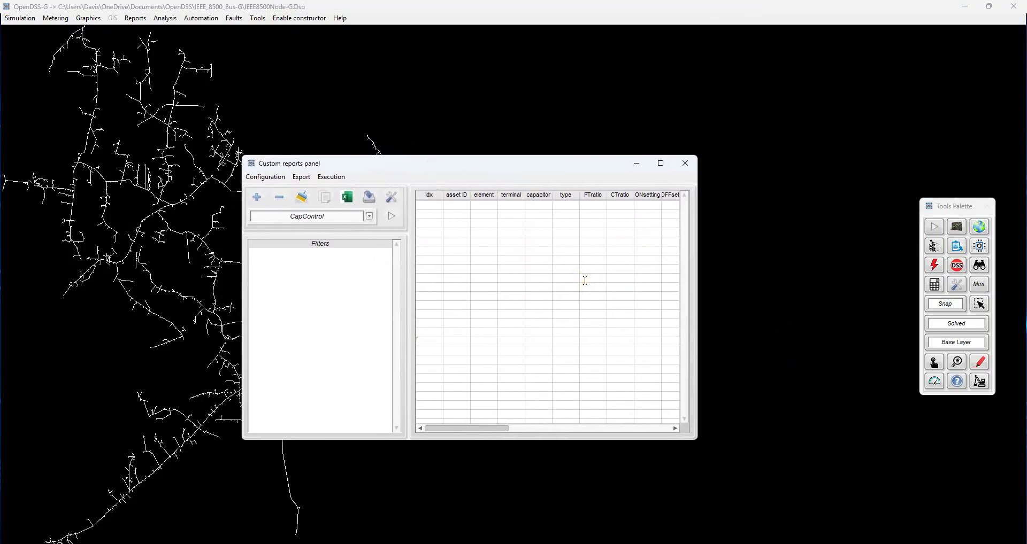
{"action": "left_click", "coordinate": [426, 216]}
{"action": "left_click_drag", "start_coordinate": [346, 216], "coordinate": [235, 212]}
{"action": "type", "text": "Load"}
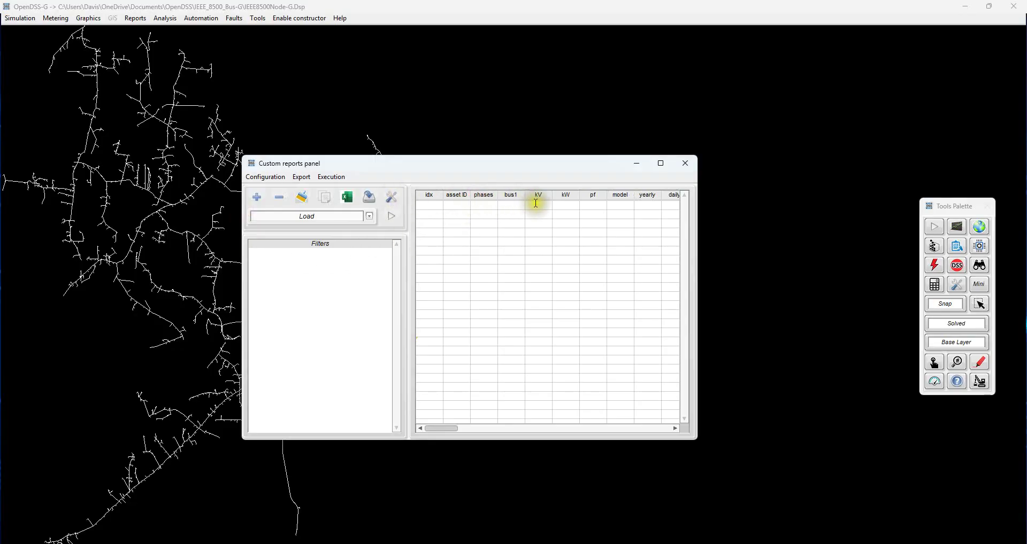
- Open the Load report's field selection and deselect all of its fields
{"action": "left_click", "coordinate": [393, 204]}
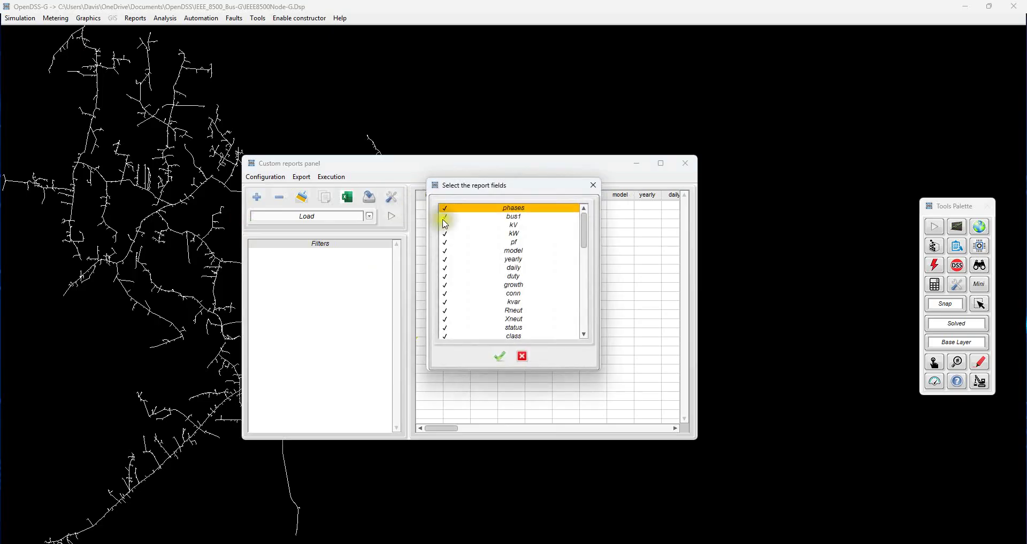
{"action": "scroll", "coordinate": [516, 241], "scroll_direction": "down", "scroll_amount": 4}
{"action": "scroll", "coordinate": [516, 242], "scroll_direction": "down", "scroll_amount": 8}
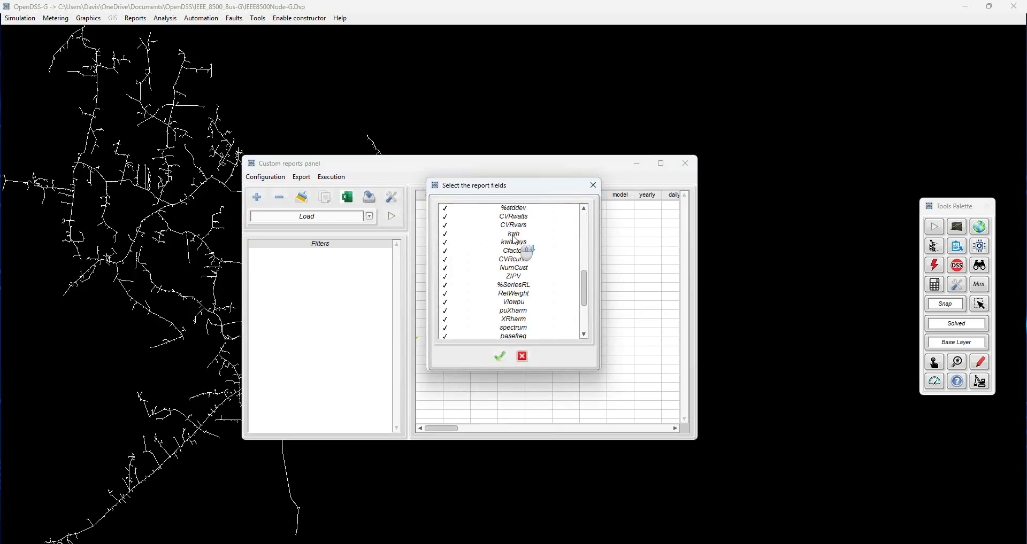
{"action": "right_click", "coordinate": [516, 256]}
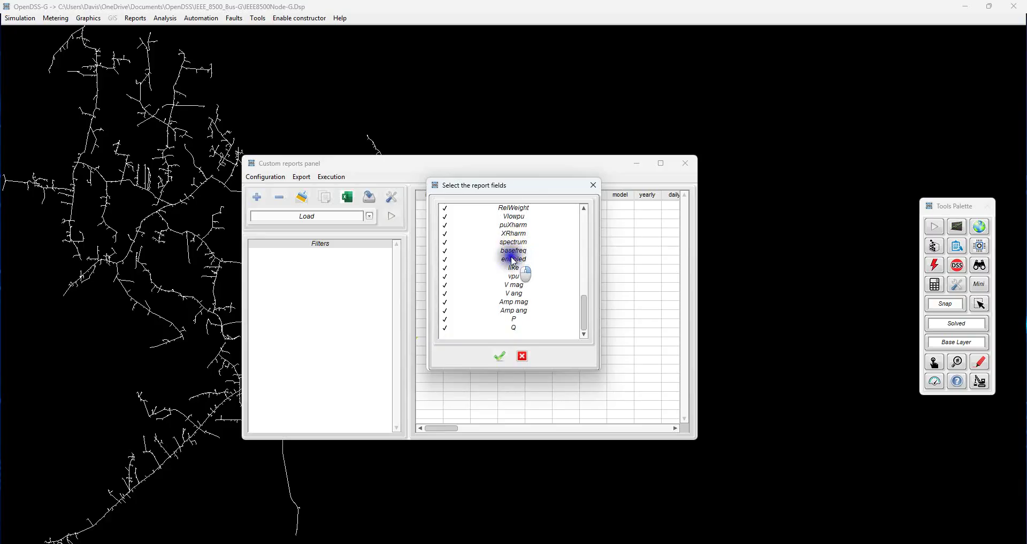
{"action": "left_click", "coordinate": [537, 277]}
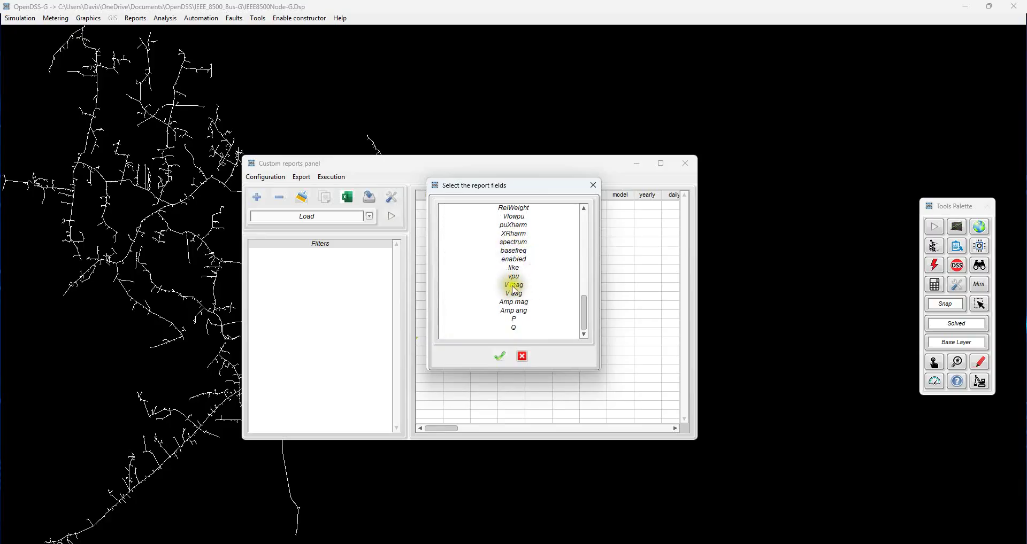
{"action": "scroll", "coordinate": [521, 279], "scroll_direction": "up", "scroll_amount": 6}
{"action": "scroll", "coordinate": [514, 259], "scroll_direction": "up", "scroll_amount": 6}
- Include the phases, bus1, kV, kW and model fields in the Load report
{"action": "left_click", "coordinate": [515, 208]}
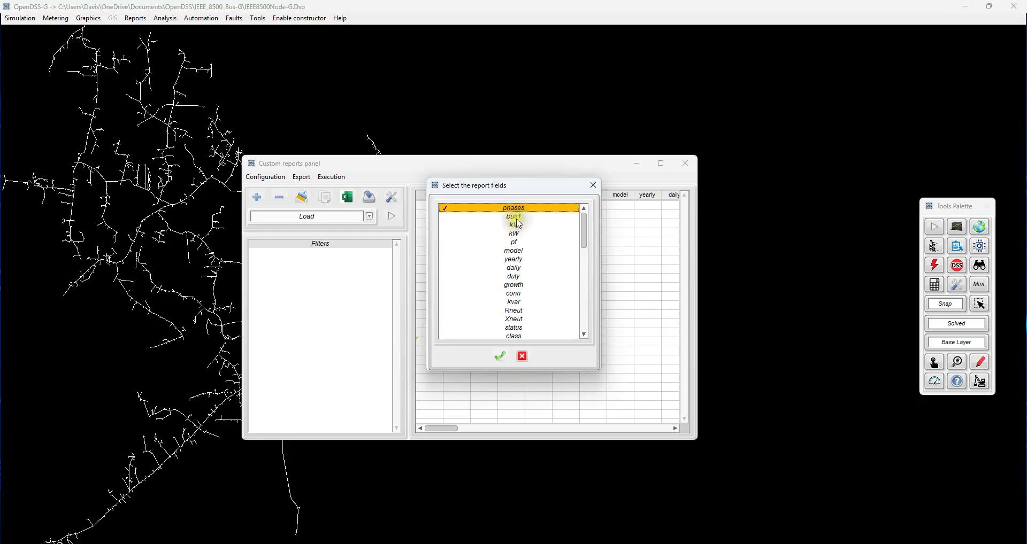
{"action": "left_click", "coordinate": [516, 217]}
{"action": "left_click", "coordinate": [513, 226]}
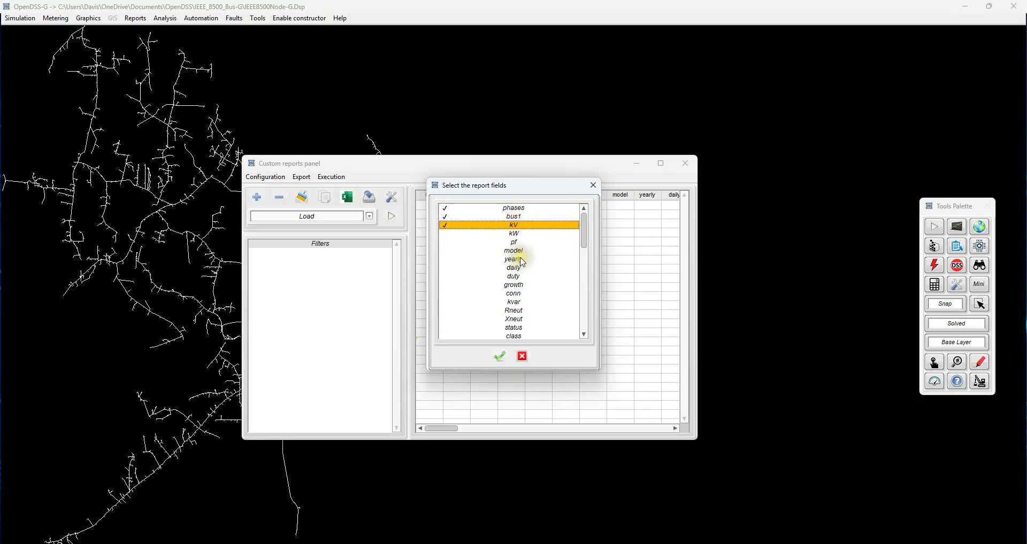
{"action": "left_click", "coordinate": [516, 235]}
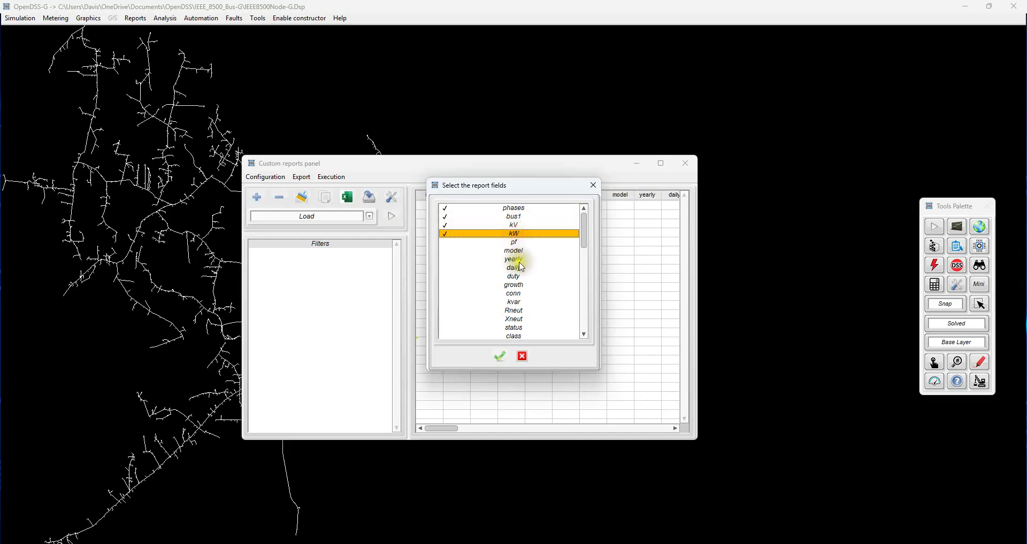
{"action": "scroll", "coordinate": [523, 267], "scroll_direction": "down", "scroll_amount": 1}
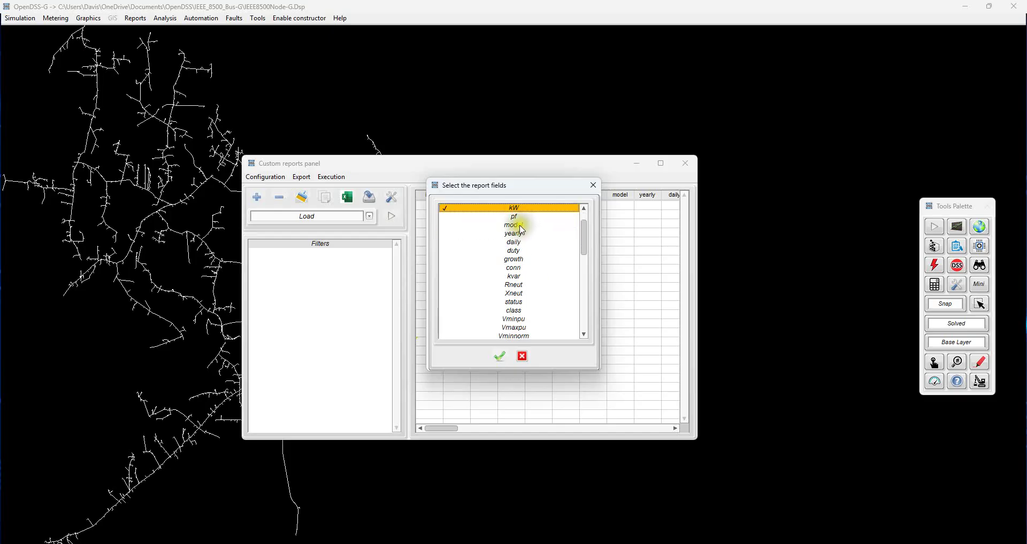
- Add the vpu, V mag, V ang, P and Q result fields to the Load report and accept the field selection
{"action": "scroll", "coordinate": [522, 252], "scroll_direction": "down", "scroll_amount": 4}
{"action": "scroll", "coordinate": [520, 265], "scroll_direction": "down", "scroll_amount": 10}
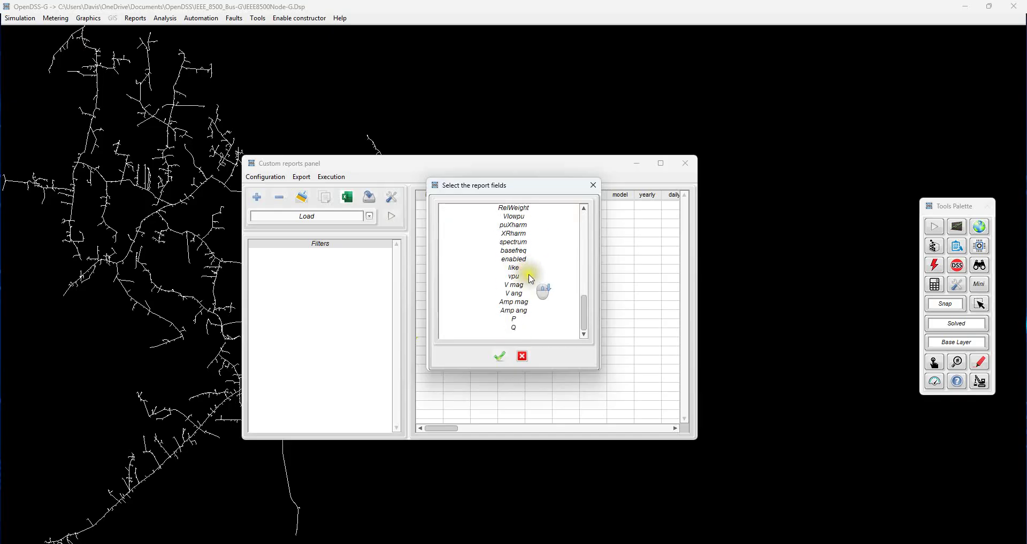
{"action": "left_click", "coordinate": [514, 278]}
{"action": "left_click", "coordinate": [520, 287]}
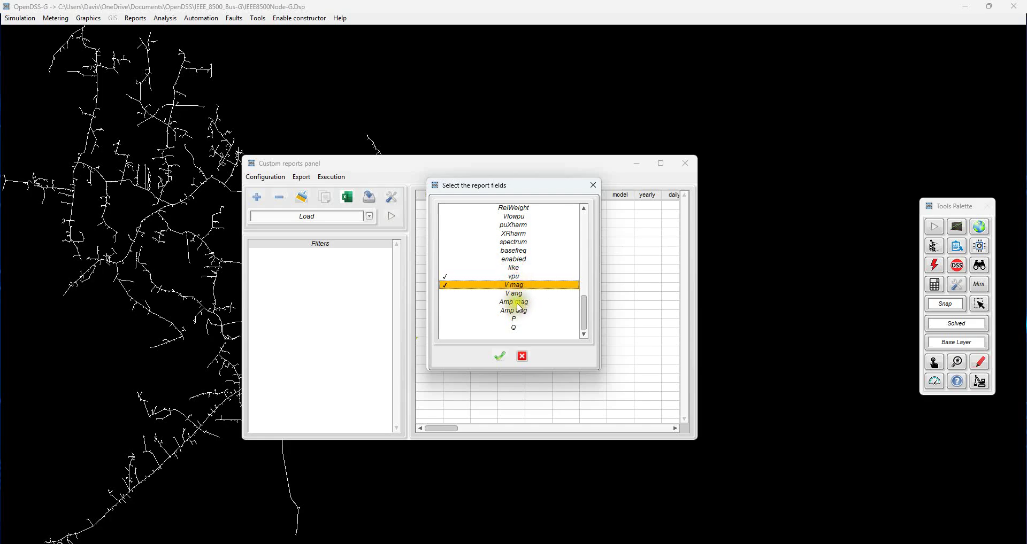
{"action": "left_click", "coordinate": [516, 295]}
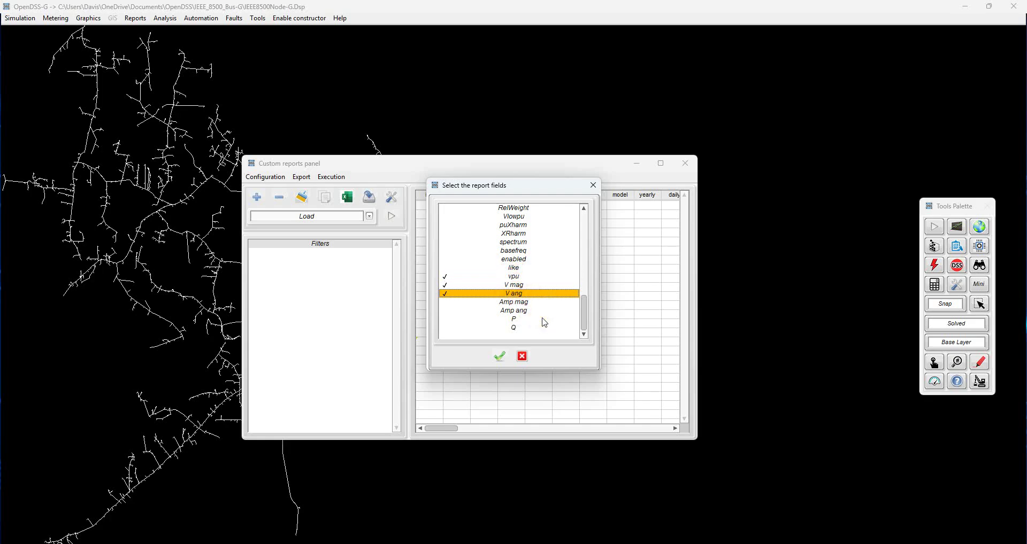
{"action": "left_click", "coordinate": [514, 320]}
{"action": "left_click", "coordinate": [516, 329]}
{"action": "left_click", "coordinate": [501, 356]}
- Generate the Load report and look through its result columns
{"action": "left_click", "coordinate": [392, 217]}
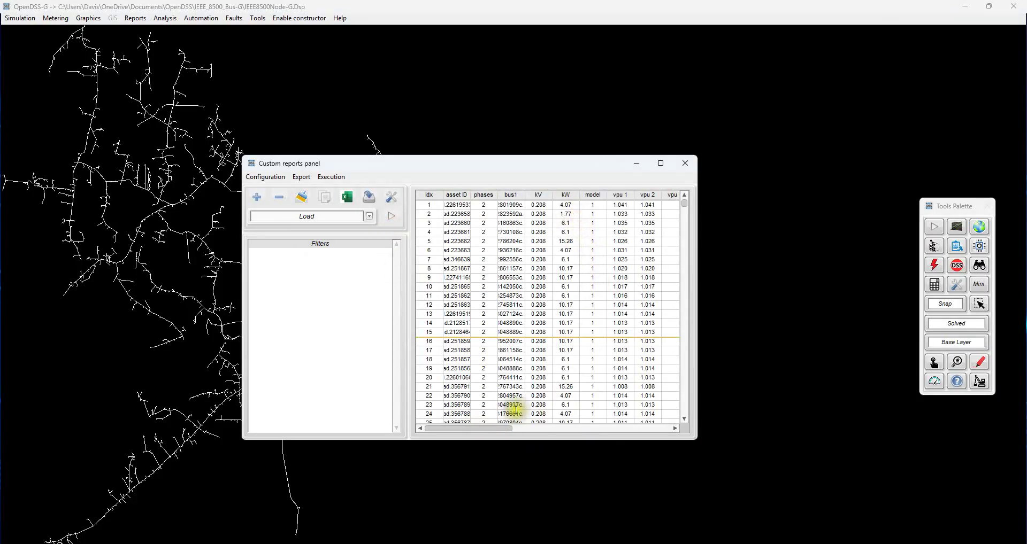
{"action": "left_click_drag", "start_coordinate": [497, 429], "coordinate": [540, 431]}
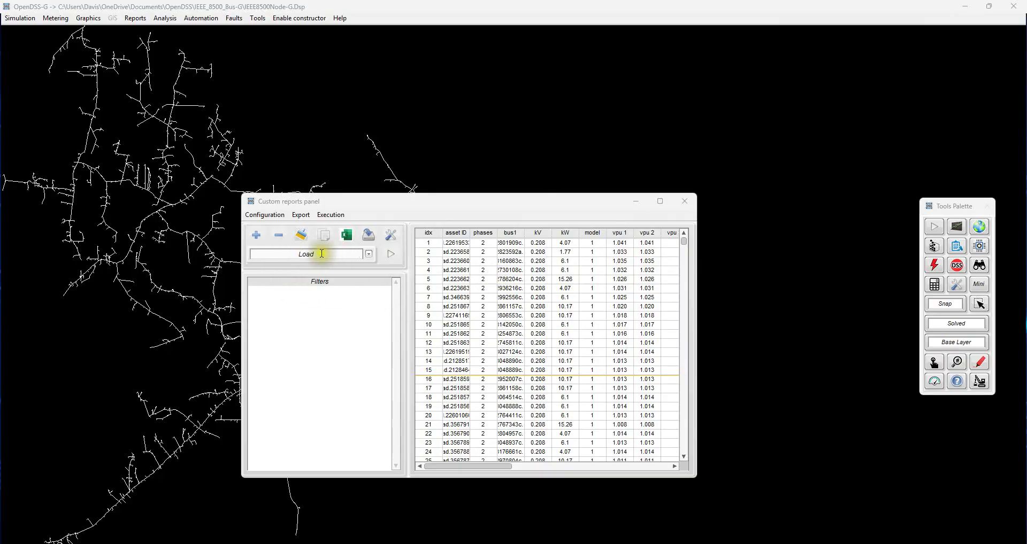
- Add a Load report filter for vpu on any phase less than or equal to 0.95, and regenerate the report
{"action": "left_click", "coordinate": [256, 235]}
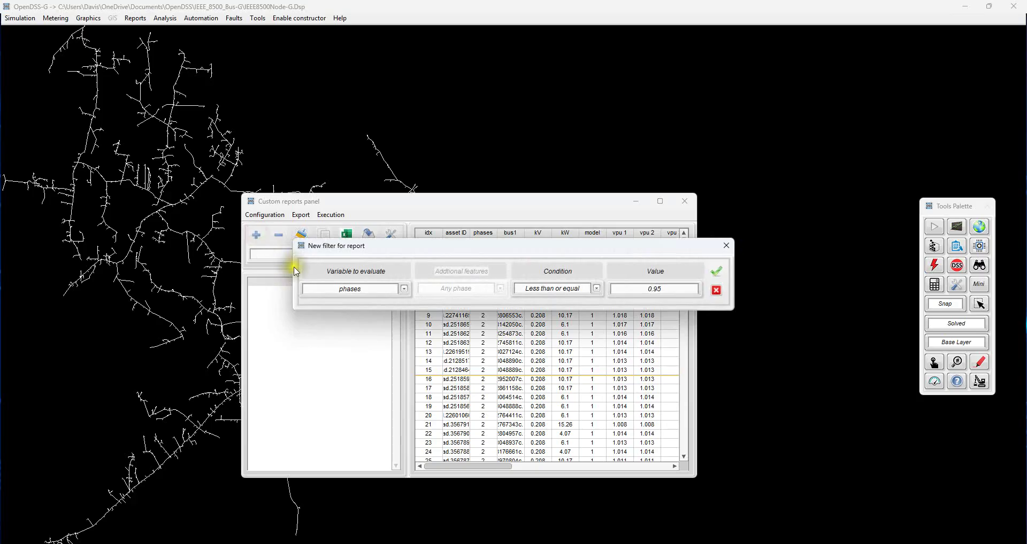
{"action": "left_click", "coordinate": [398, 289]}
{"action": "left_click_drag", "start_coordinate": [413, 343], "coordinate": [411, 369]}
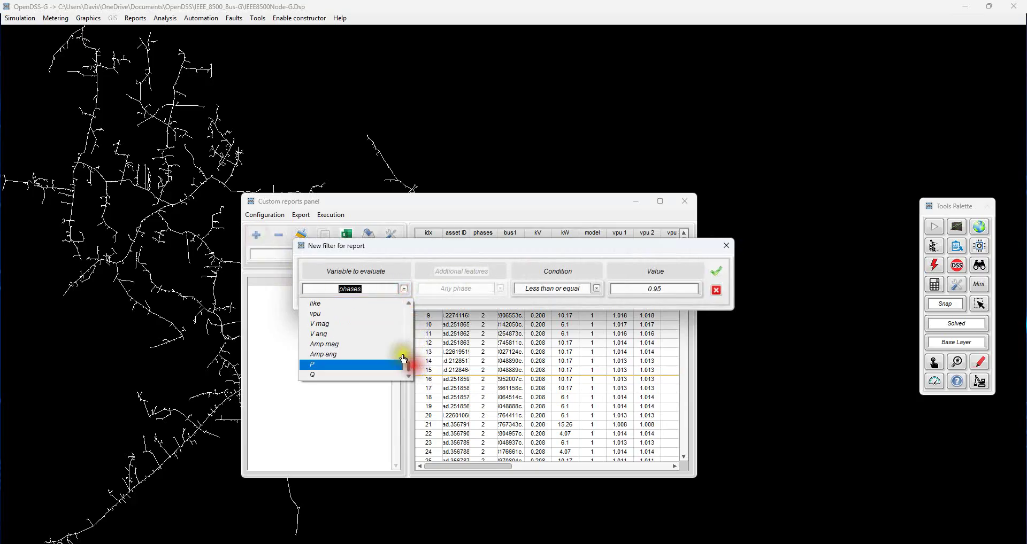
{"action": "left_click", "coordinate": [353, 315]}
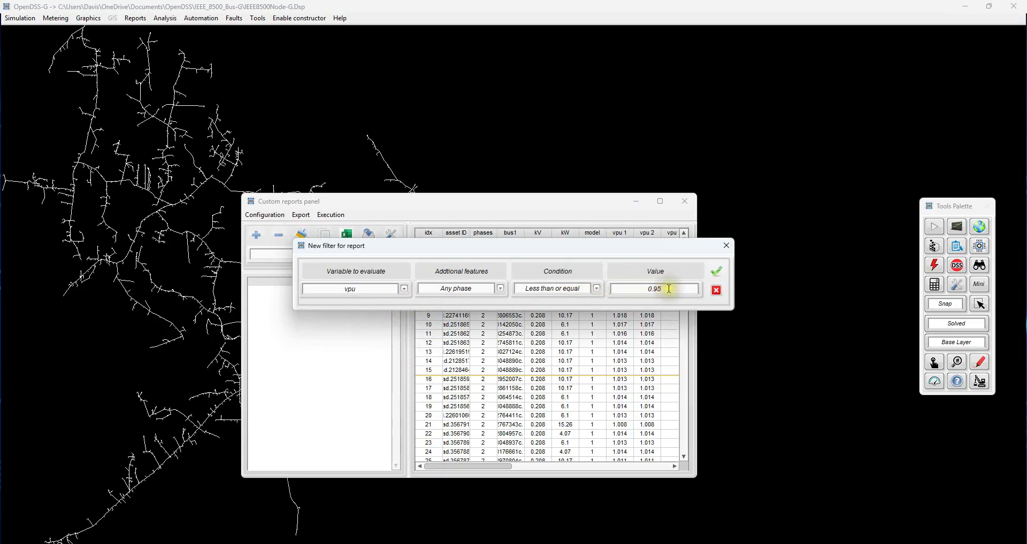
{"action": "left_click", "coordinate": [717, 271]}
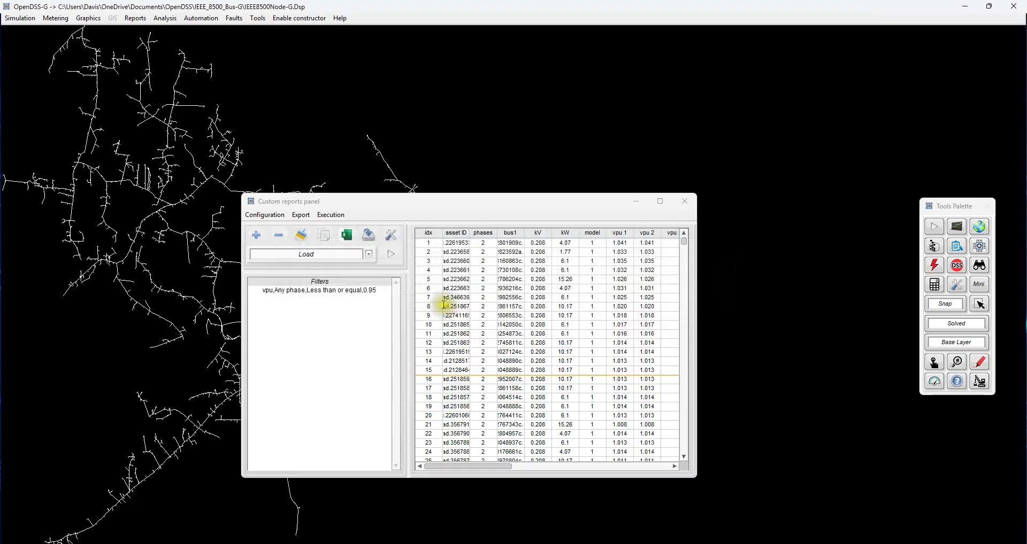
{"action": "left_click", "coordinate": [390, 254]}
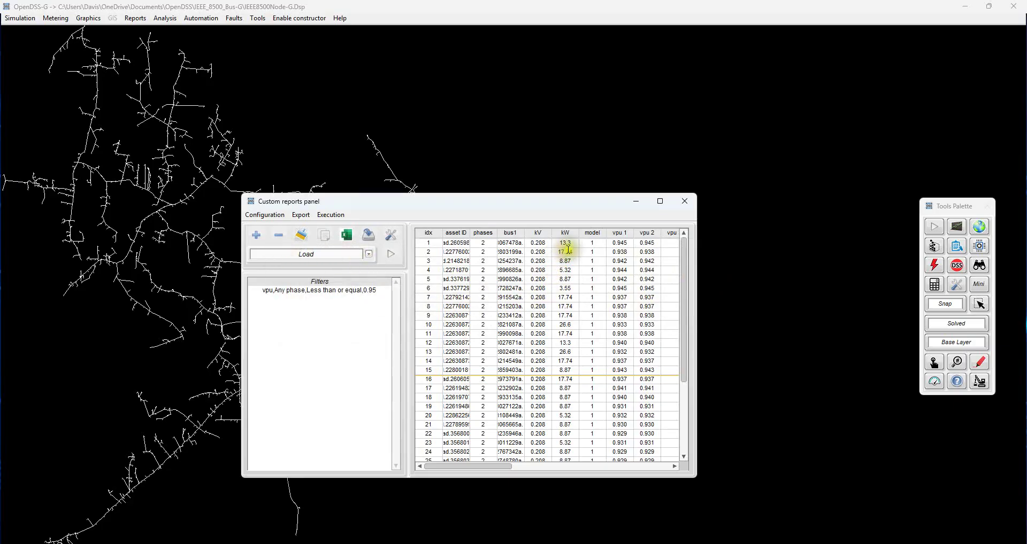
- Add a second filter for kW less than or equal to 8, and regenerate the Load report
{"action": "left_click", "coordinate": [256, 235]}
{"action": "left_click", "coordinate": [403, 290]}
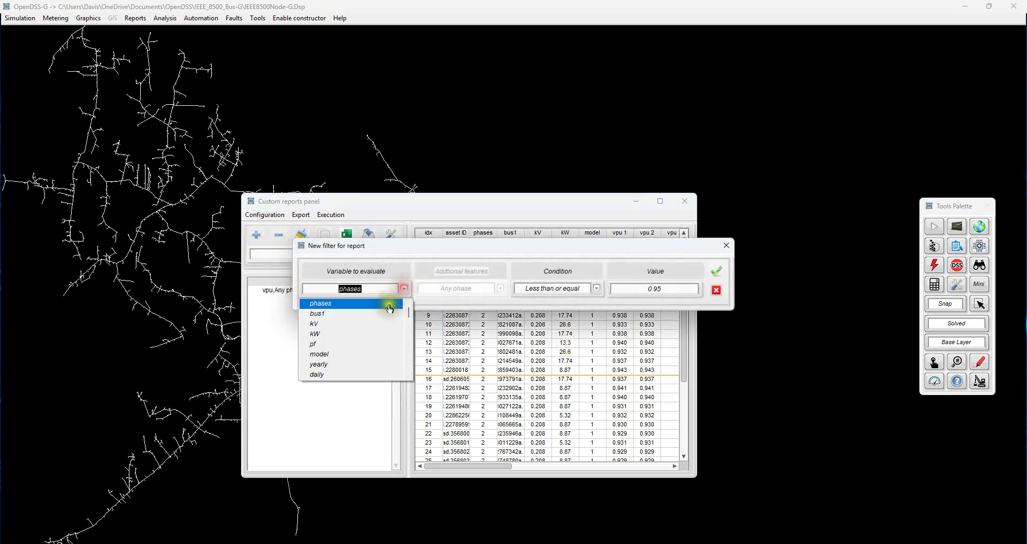
{"action": "left_click", "coordinate": [364, 334]}
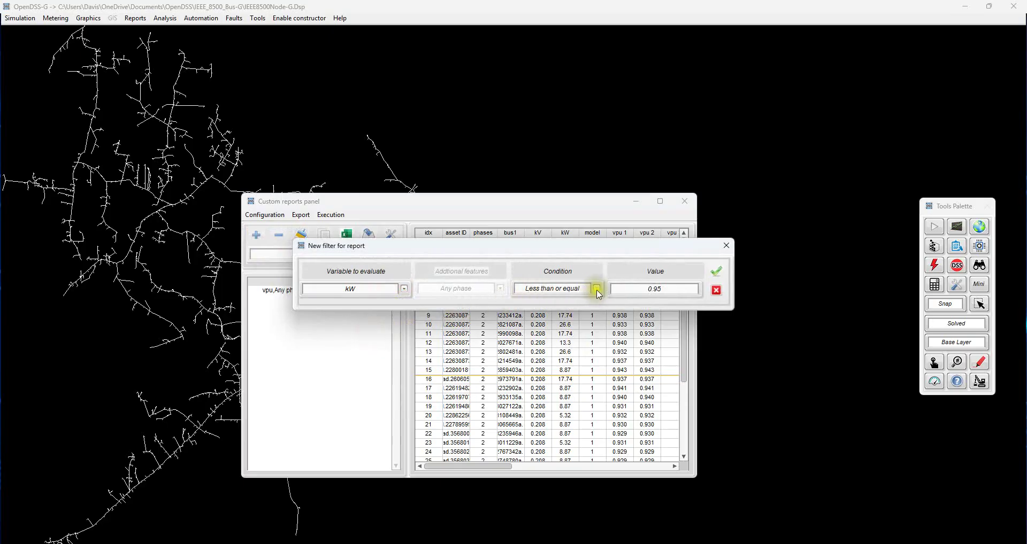
{"action": "left_click_drag", "start_coordinate": [672, 288], "coordinate": [639, 289]}
{"action": "left_click", "coordinate": [718, 275]}
{"action": "left_click", "coordinate": [393, 258]}
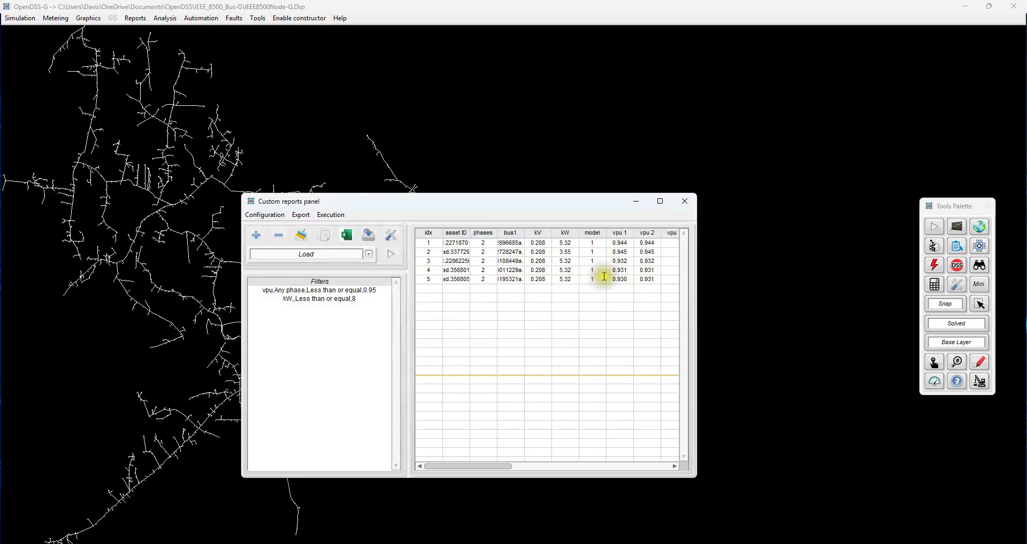
- Export the filtered Load report to Excel and maximize the workbook window
{"action": "left_click_drag", "start_coordinate": [511, 469], "coordinate": [456, 472]}
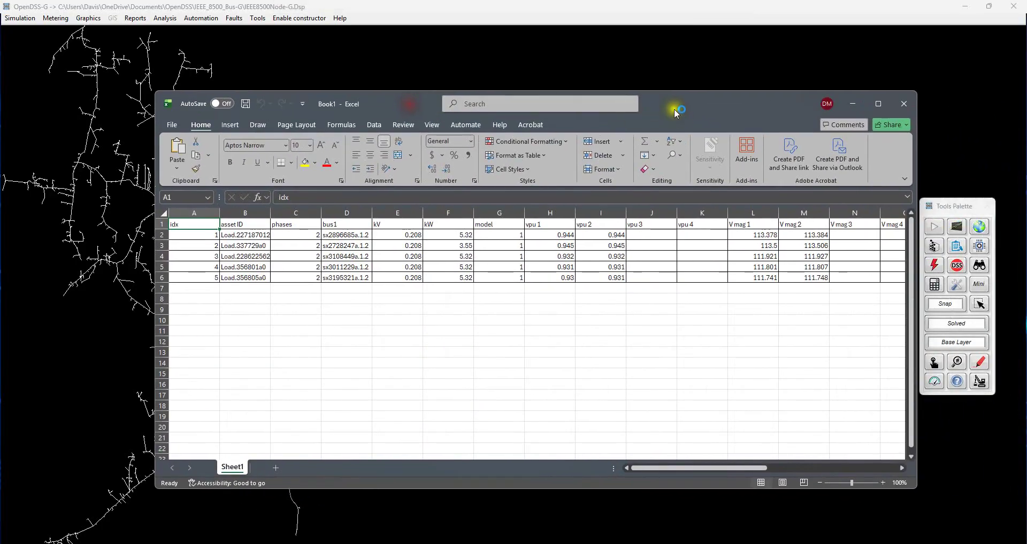
{"action": "double_click", "coordinate": [674, 110]}
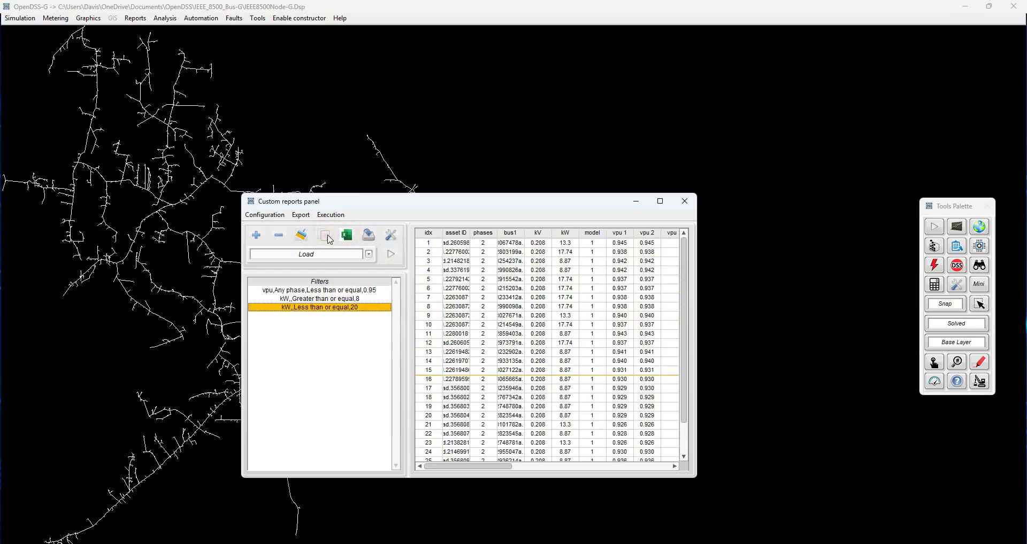
- Copy the filtered Load report to the clipboard and paste it into an empty Notepad document
{"action": "left_click", "coordinate": [329, 239]}
{"action": "left_click", "coordinate": [468, 357]}
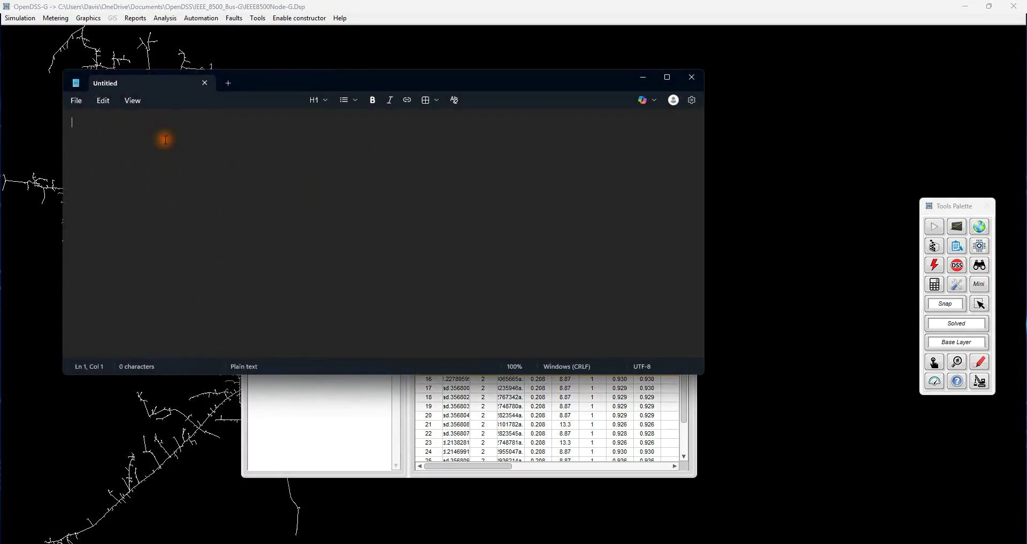
{"action": "key", "text": "ctrl+v"}
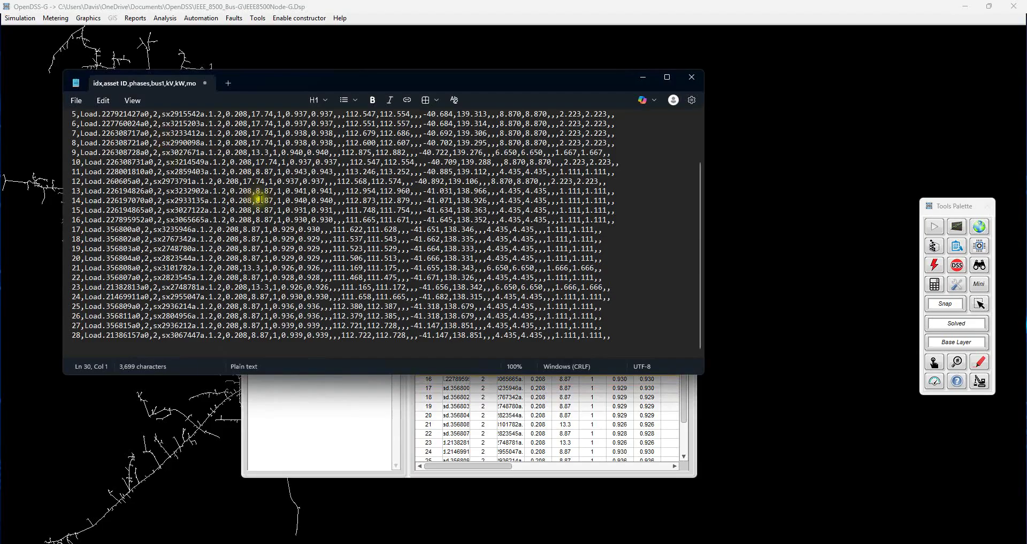
- Widen the Notepad window to review the pasted report from its header row, and close the document without saving
{"action": "scroll", "coordinate": [172, 268], "scroll_direction": "up", "scroll_amount": 3}
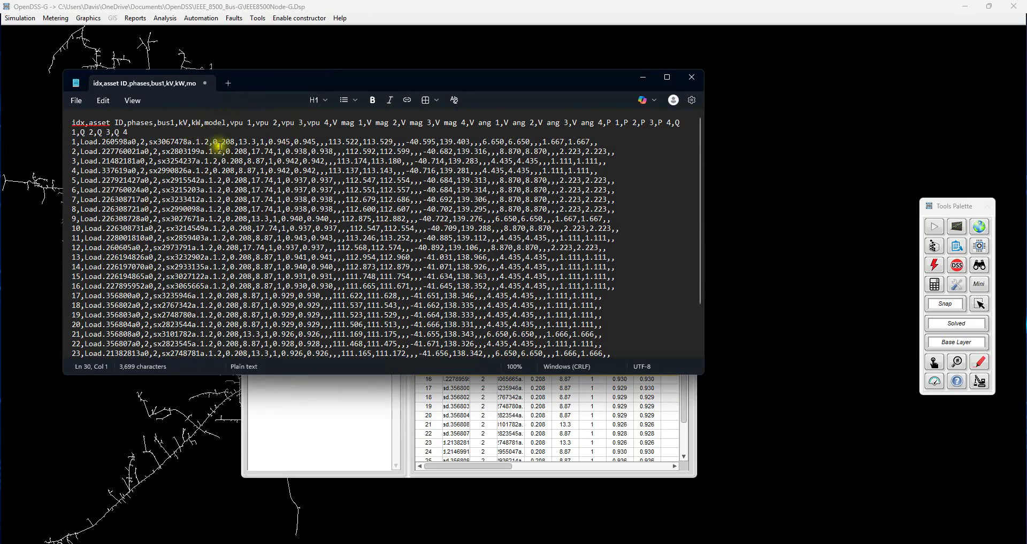
{"action": "left_click_drag", "start_coordinate": [703, 249], "coordinate": [909, 249]}
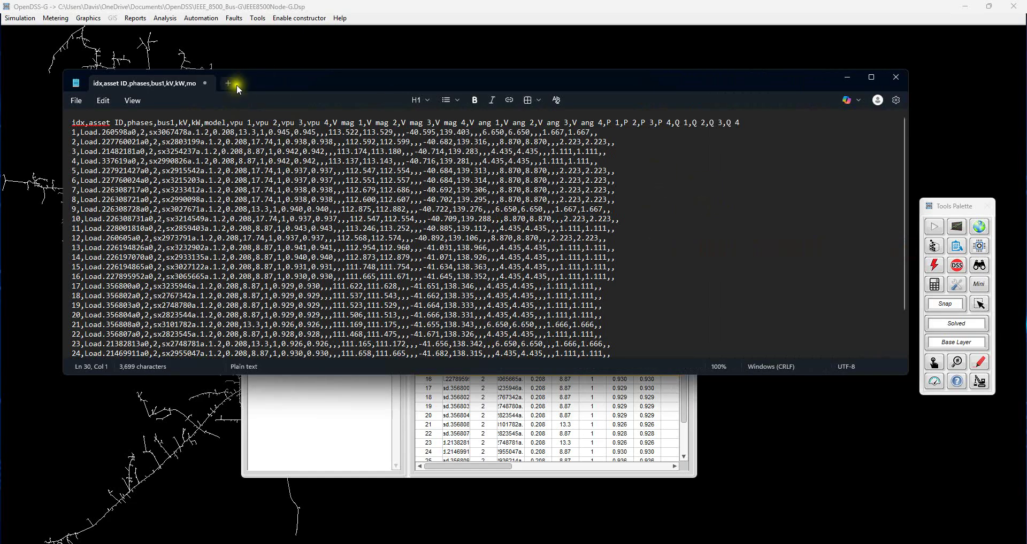
{"action": "left_click", "coordinate": [204, 82]}
{"action": "left_click", "coordinate": [476, 247]}
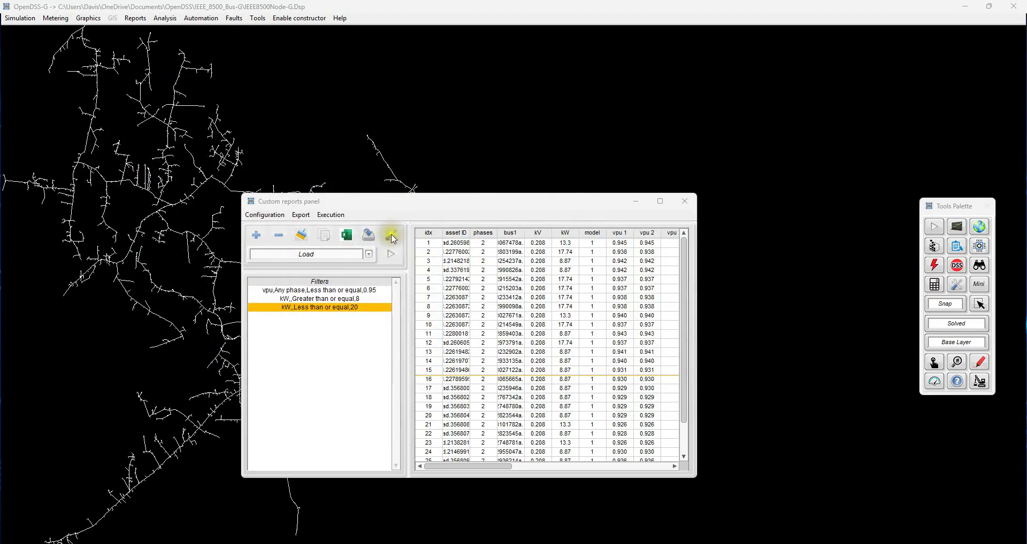
- Look through the Load report's field selection and close it without changing any fields
{"action": "left_click", "coordinate": [392, 237]}
{"action": "scroll", "coordinate": [513, 284], "scroll_direction": "up", "scroll_amount": 10}
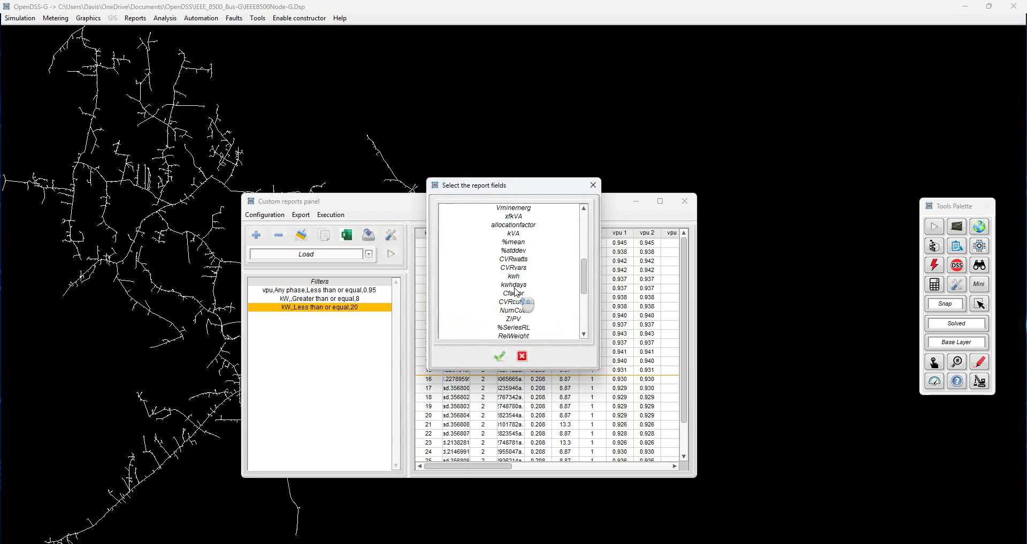
{"action": "left_click", "coordinate": [594, 185]}
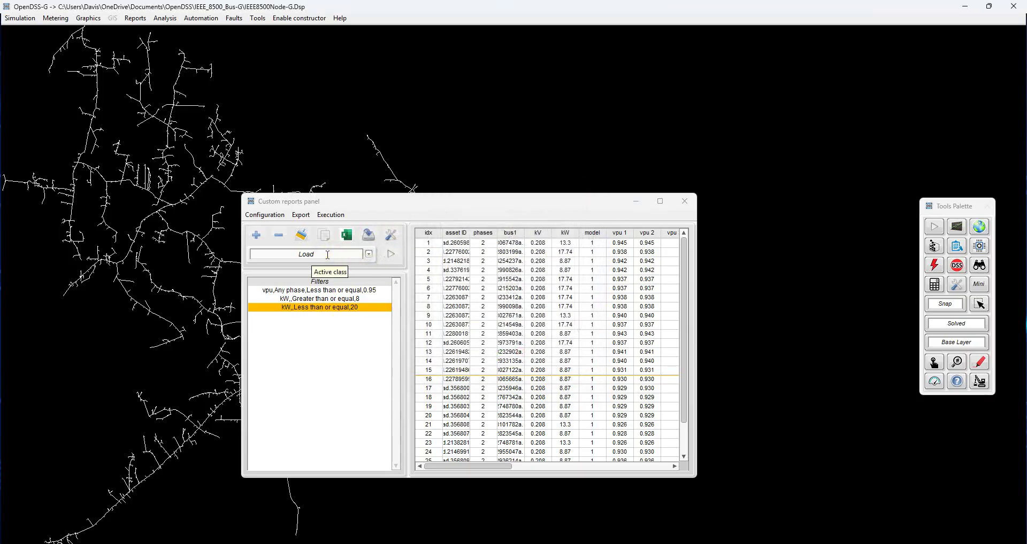
- Switch the custom report's active class to Line
{"action": "left_click_drag", "start_coordinate": [325, 254], "coordinate": [275, 253]}
{"action": "type", "text": "Line"}
{"action": "key", "text": "Return"}
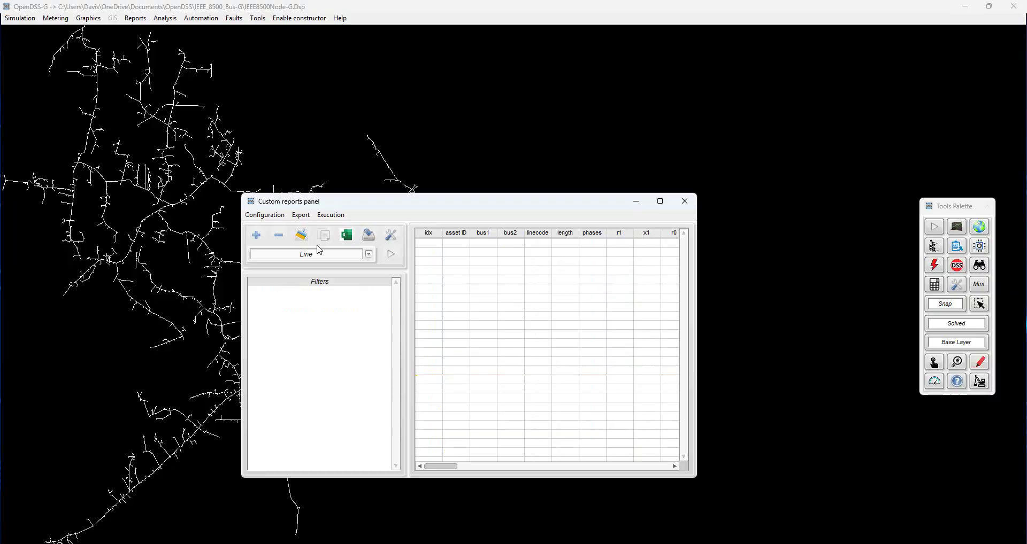
- Restrict the Line report to Amp mag, Amp ang, P and Q, filter any-phase Amp mag greater than or equal to 20, and run it
{"action": "left_click", "coordinate": [392, 236]}
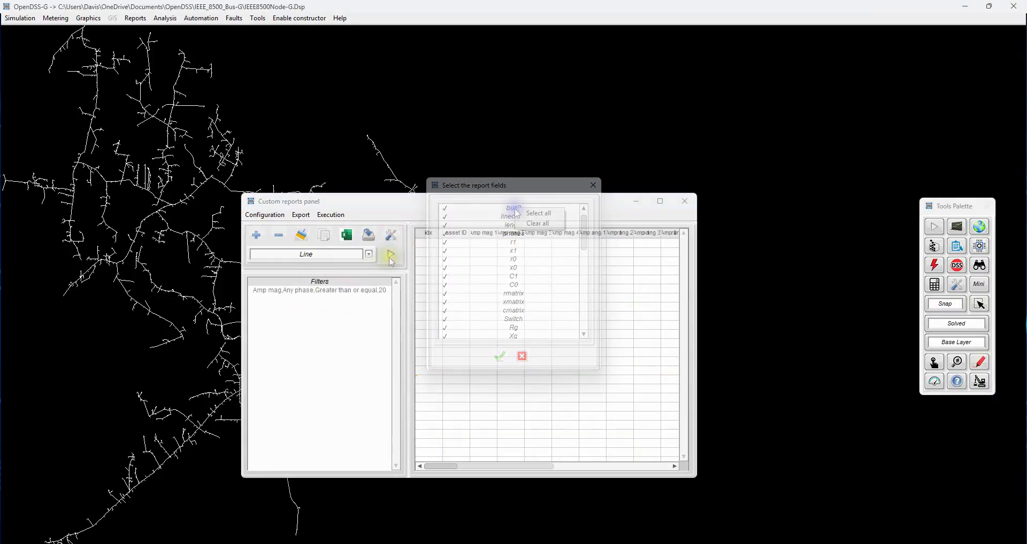
{"action": "left_click", "coordinate": [389, 256]}
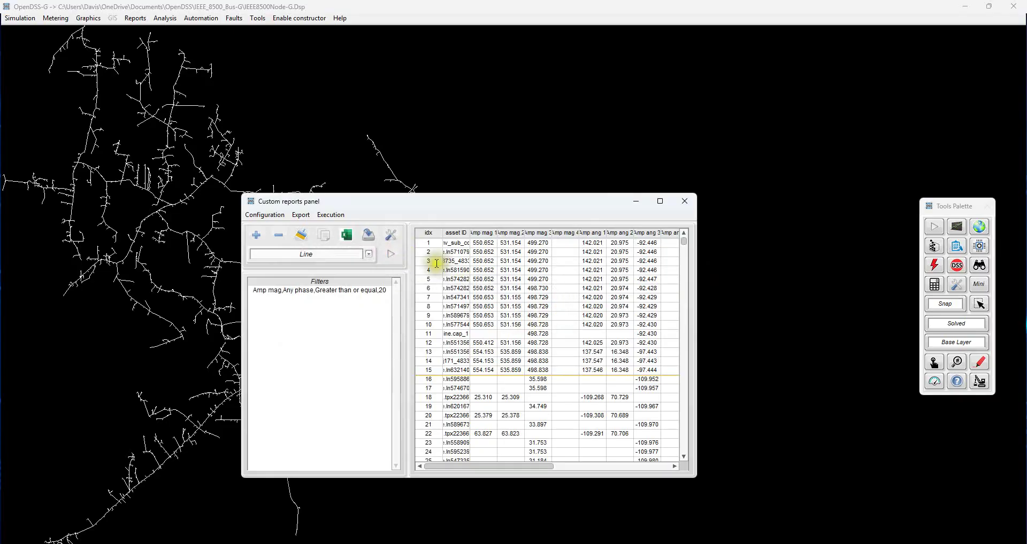
- Export the Line report to Excel, maximize the workbook, and look through its rows
{"action": "left_click", "coordinate": [359, 240]}
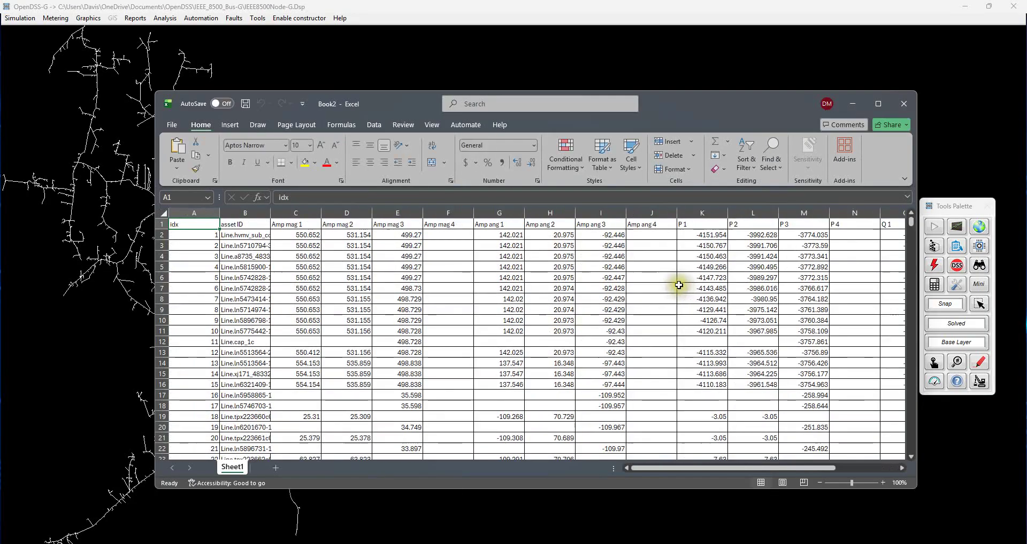
{"action": "left_click", "coordinate": [878, 103]}
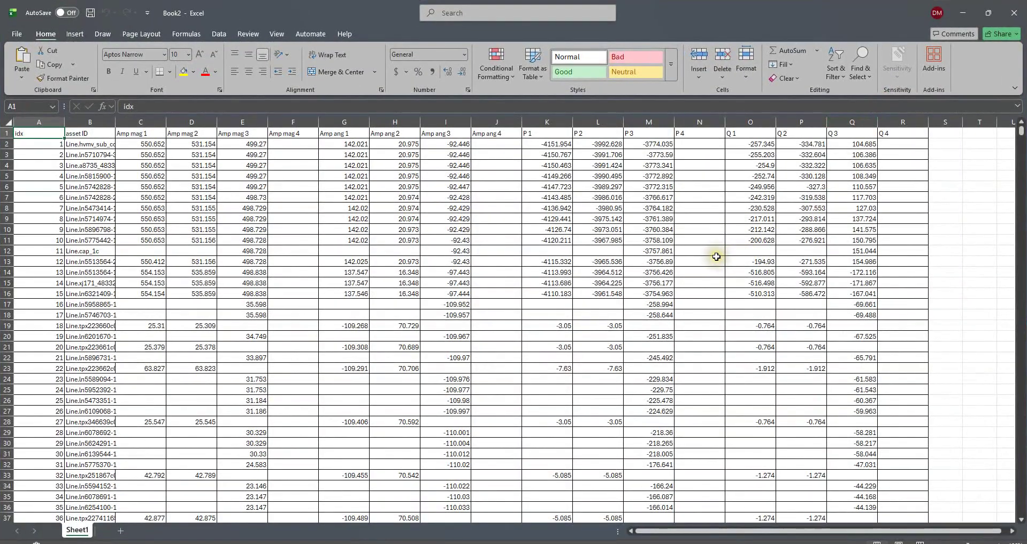
{"action": "scroll", "coordinate": [716, 257], "scroll_direction": "down", "scroll_amount": 1}
{"action": "scroll", "coordinate": [716, 257], "scroll_direction": "down", "scroll_amount": 9}
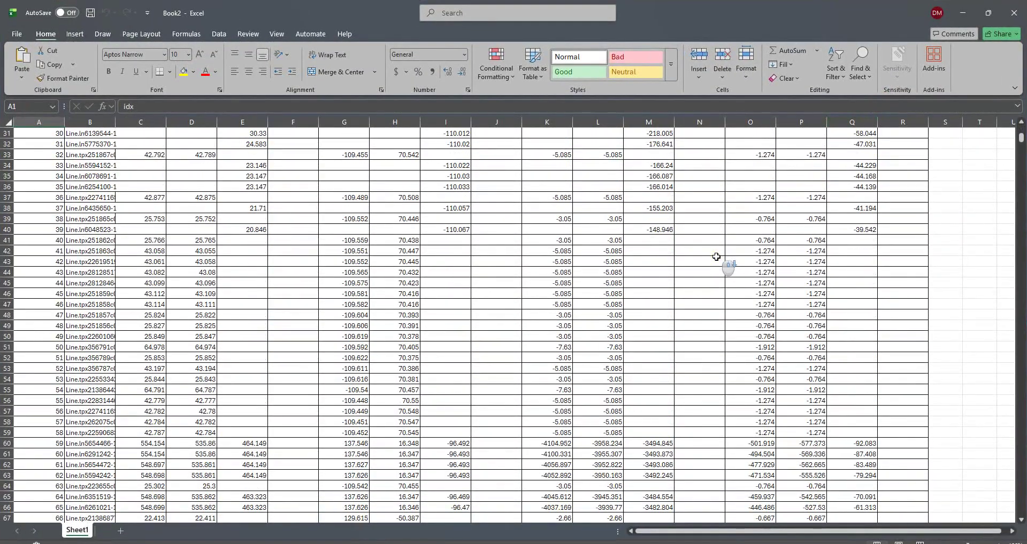
{"action": "scroll", "coordinate": [716, 256], "scroll_direction": "up", "scroll_amount": 9}
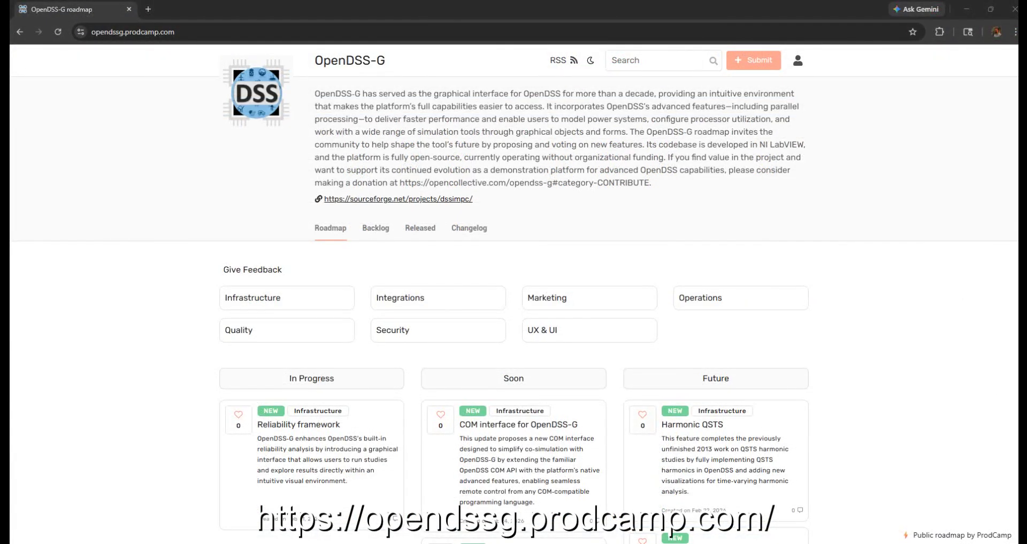
- Switch to the browser's OpenDSS-G roadmap at opendssg.prodcamp.com and review the In Progress, Soon and Future features
{"action": "scroll", "coordinate": [514, 294], "scroll_direction": "down", "scroll_amount": 4}
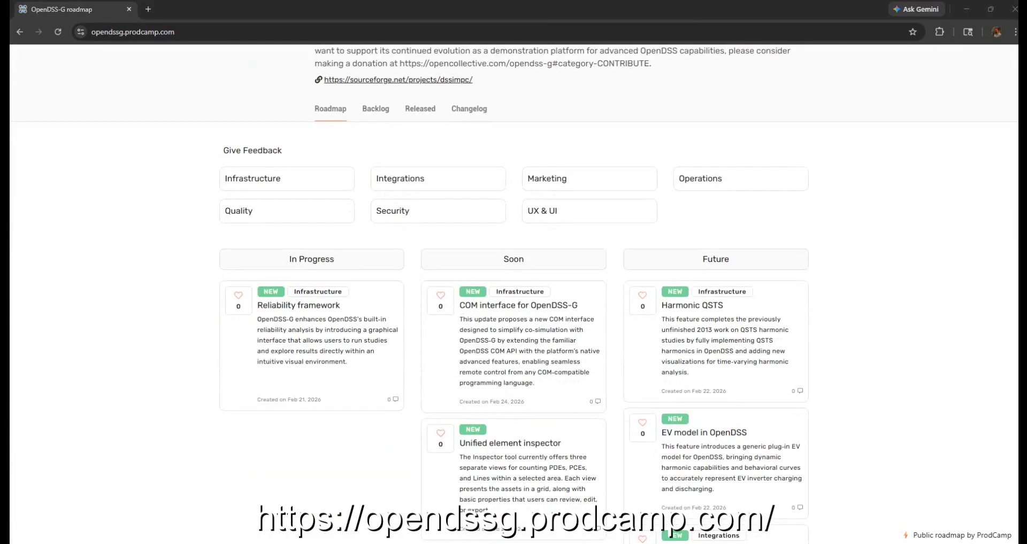
{"action": "scroll", "coordinate": [514, 294], "scroll_direction": "down", "scroll_amount": 1}
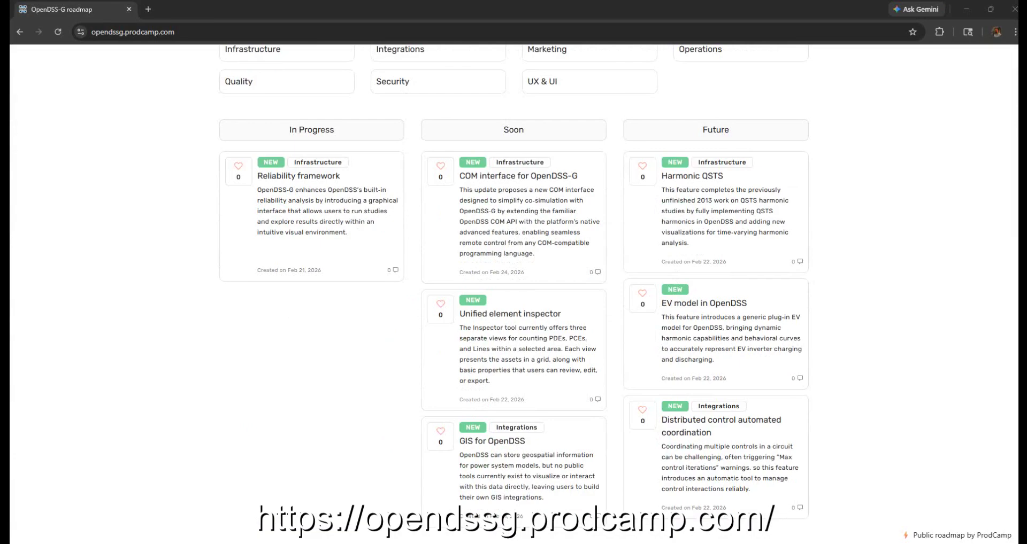
{"action": "scroll", "coordinate": [513, 294], "scroll_direction": "up", "scroll_amount": 1}
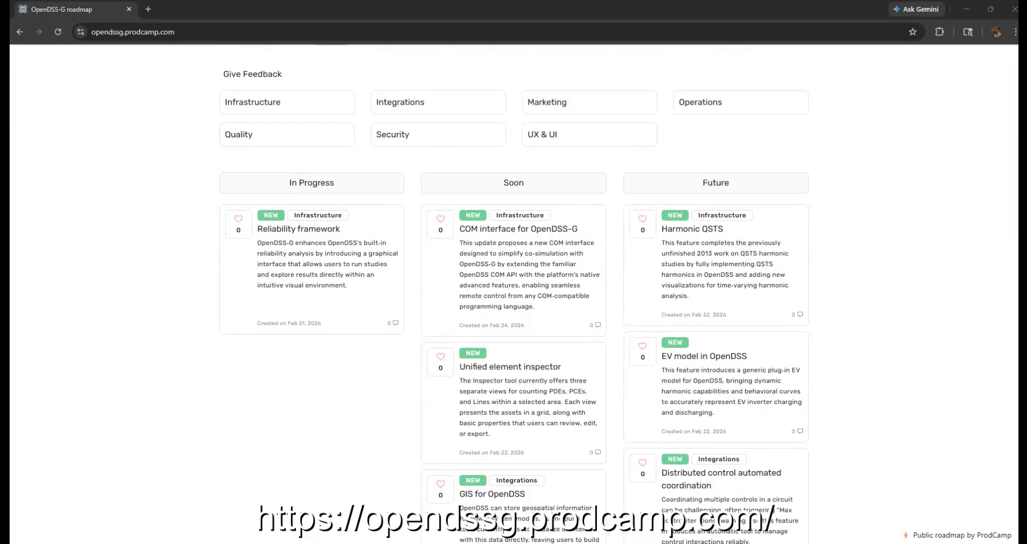
- Open the Reliability framework roadmap entry, read its description, and return to the roadmap
{"action": "left_click", "coordinate": [299, 228]}
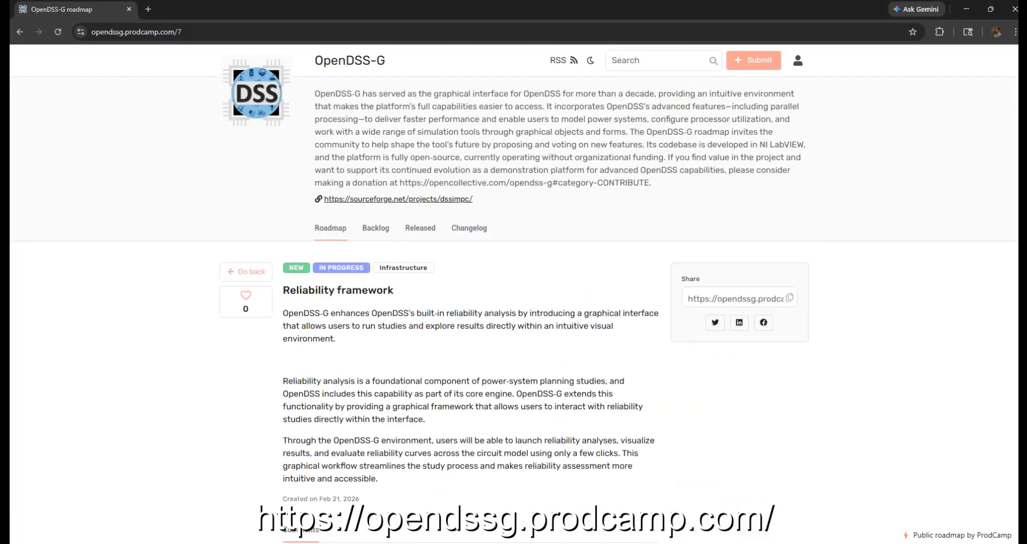
{"action": "scroll", "coordinate": [513, 294], "scroll_direction": "down", "scroll_amount": 1}
{"action": "scroll", "coordinate": [513, 294], "scroll_direction": "down", "scroll_amount": 2}
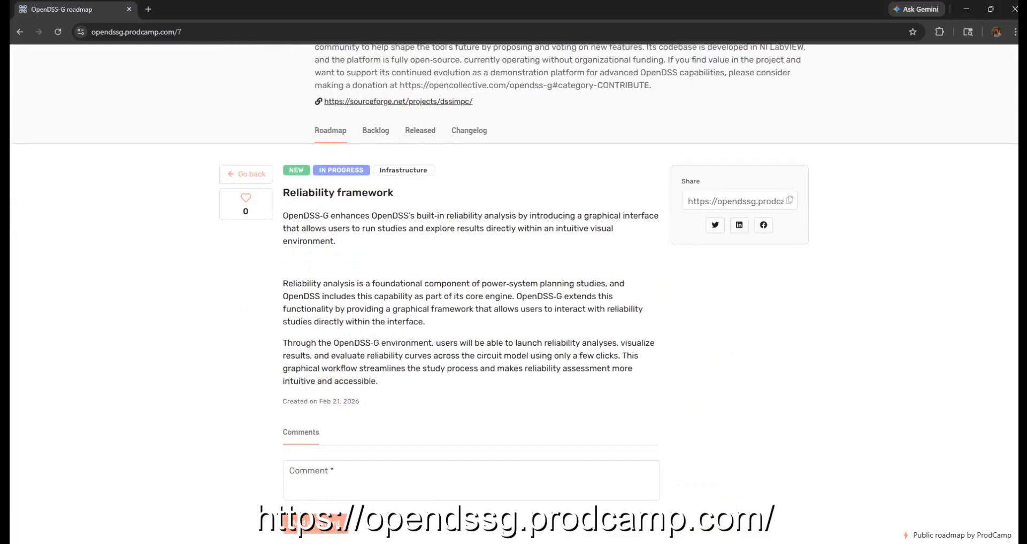
{"action": "scroll", "coordinate": [513, 294], "scroll_direction": "up", "scroll_amount": 2}
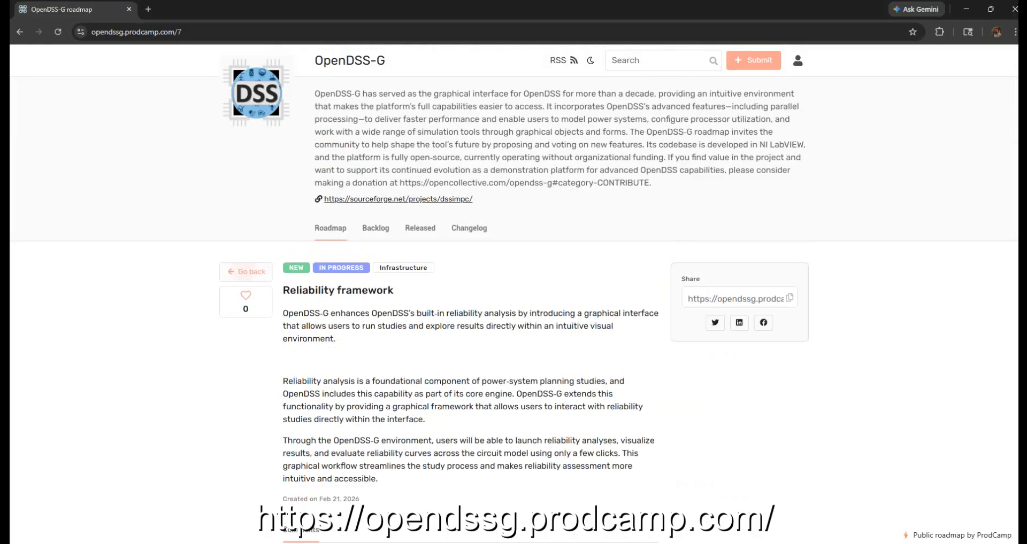
{"action": "left_click", "coordinate": [246, 272]}
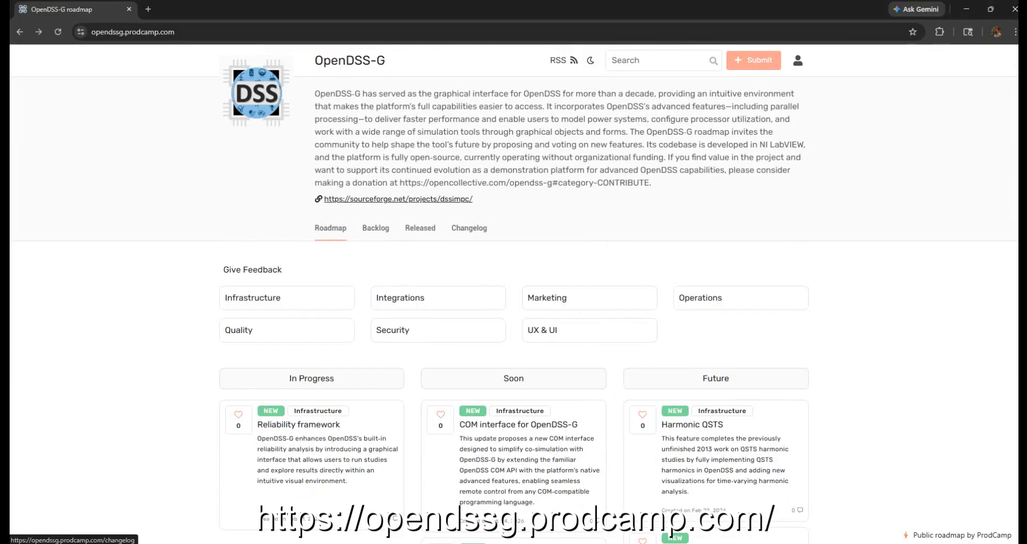
- Open the OpenDSS-G changelog and read through the version 7 release notes
{"action": "left_click", "coordinate": [469, 227]}
{"action": "scroll", "coordinate": [469, 228], "scroll_direction": "down", "scroll_amount": 1}
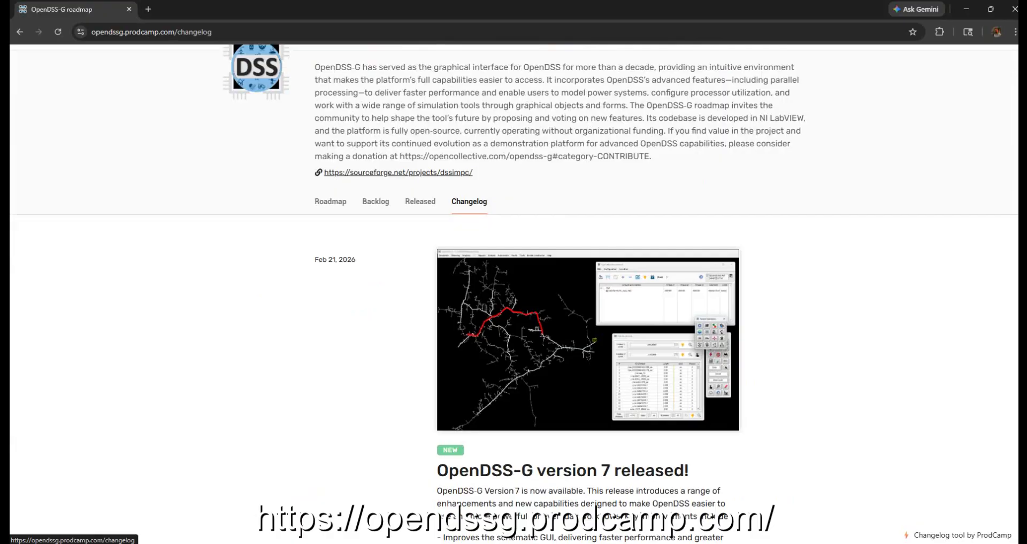
{"action": "scroll", "coordinate": [513, 294], "scroll_direction": "down", "scroll_amount": 3}
{"action": "scroll", "coordinate": [514, 294], "scroll_direction": "down", "scroll_amount": 3}
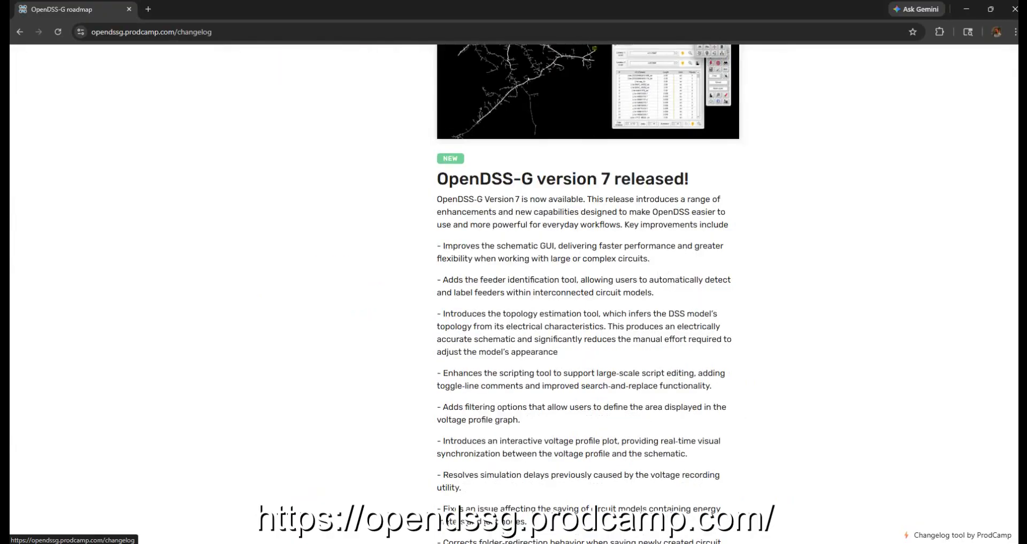
{"action": "scroll", "coordinate": [513, 295], "scroll_direction": "down", "scroll_amount": 2}
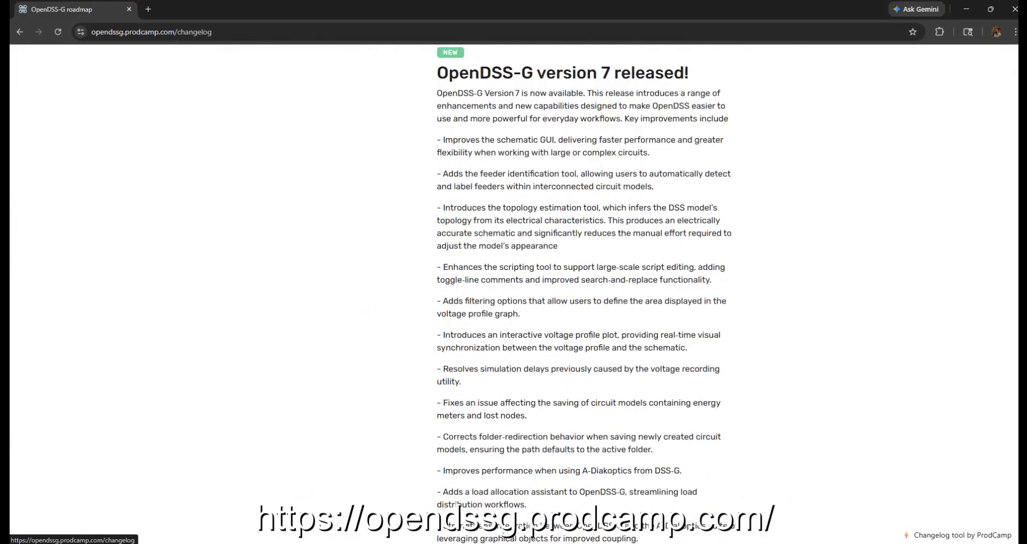
{"action": "scroll", "coordinate": [514, 294], "scroll_direction": "down", "scroll_amount": 2}
{"action": "scroll", "coordinate": [513, 294], "scroll_direction": "up", "scroll_amount": 1}
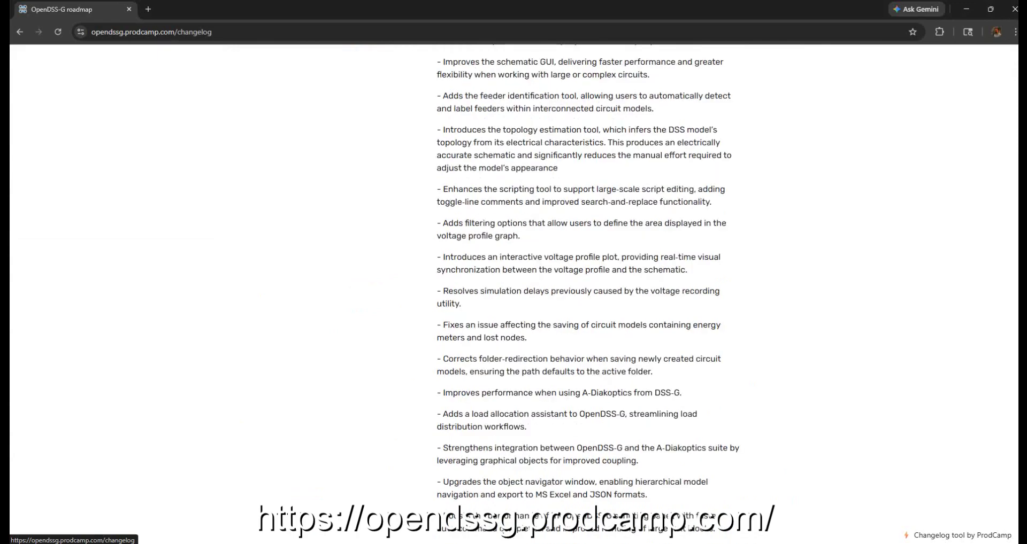
{"action": "scroll", "coordinate": [513, 294], "scroll_direction": "up", "scroll_amount": 4}
{"action": "scroll", "coordinate": [513, 294], "scroll_direction": "up", "scroll_amount": 5}
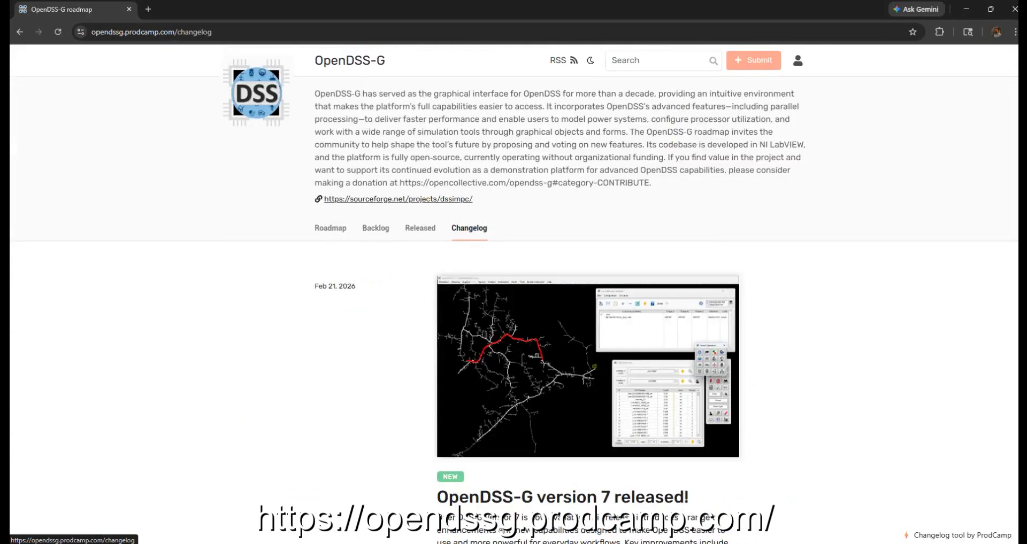
- View the list of released features and return to the roadmap
{"action": "left_click", "coordinate": [420, 228]}
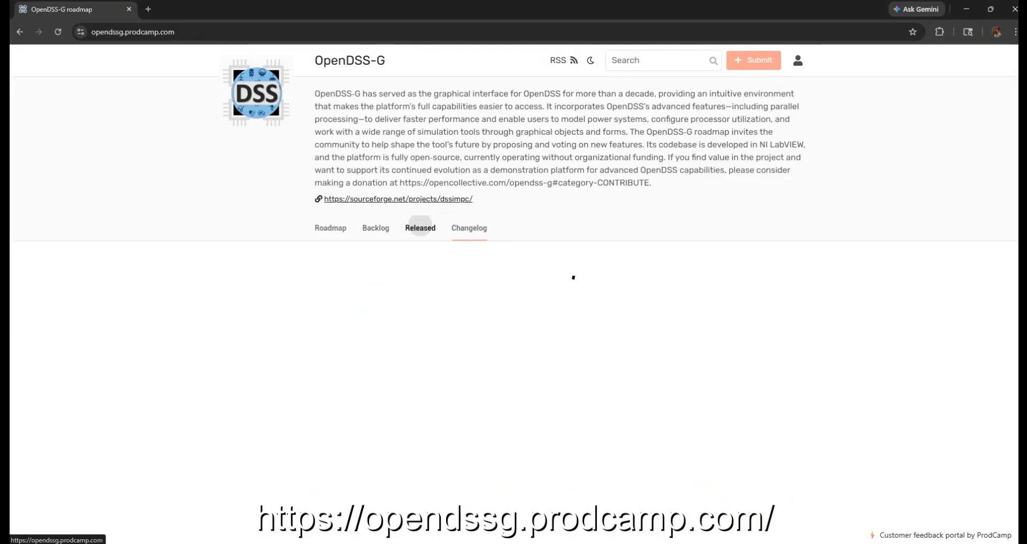
{"action": "left_click", "coordinate": [331, 228]}
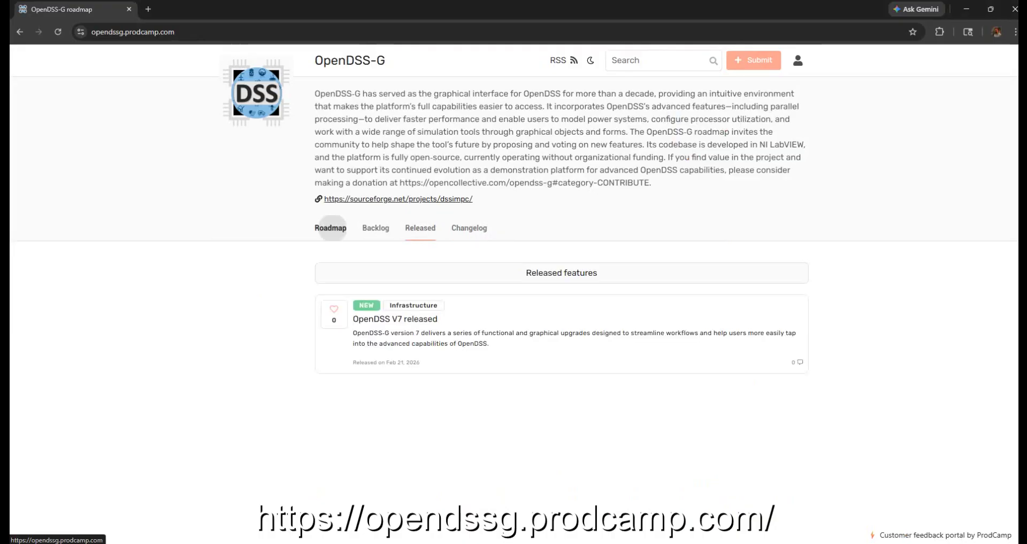